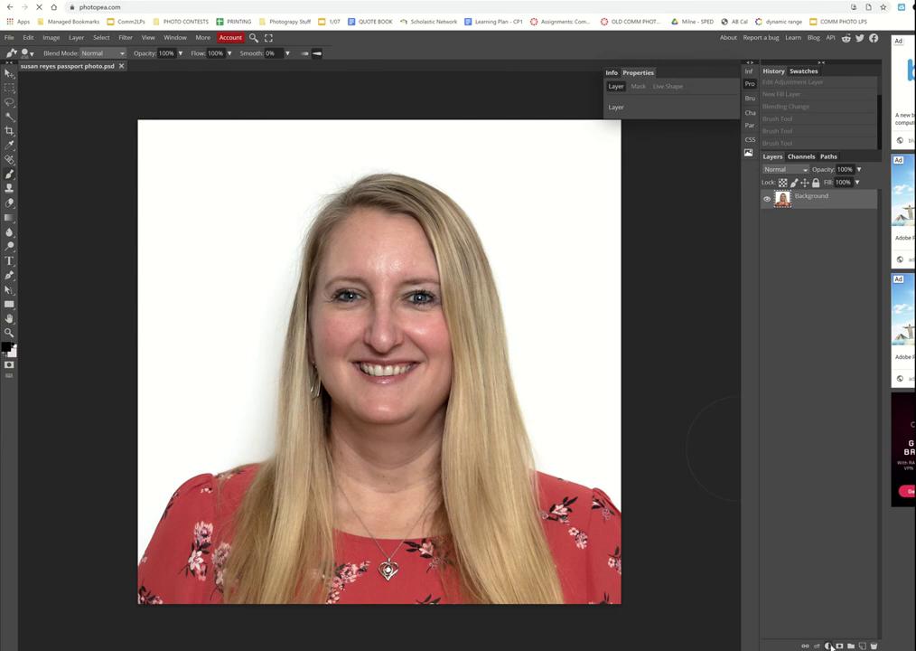
Add a Threshold adjustment layer above the portrait photo and set its threshold level to 115
click(828, 645)
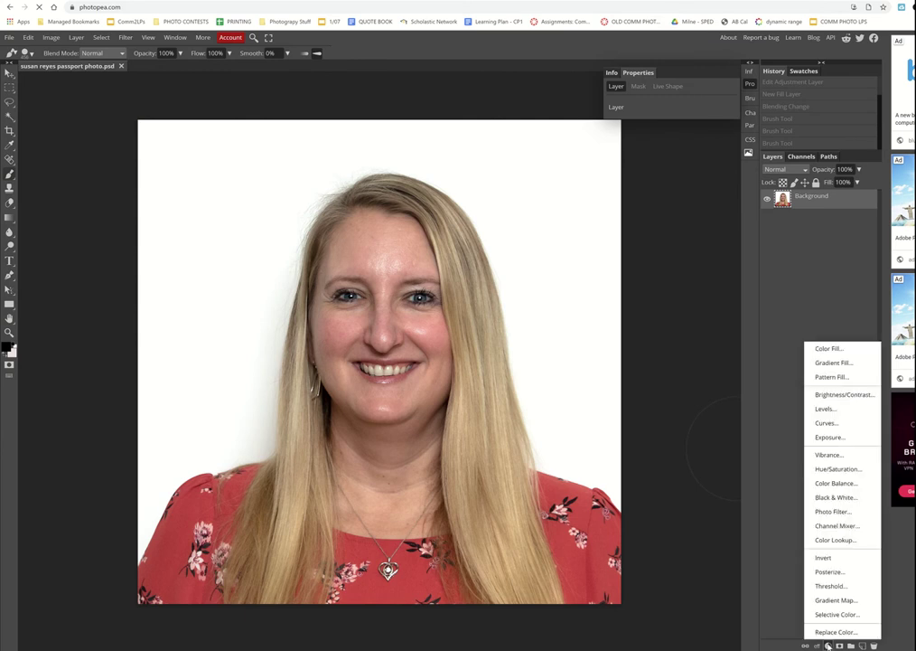
click(840, 587)
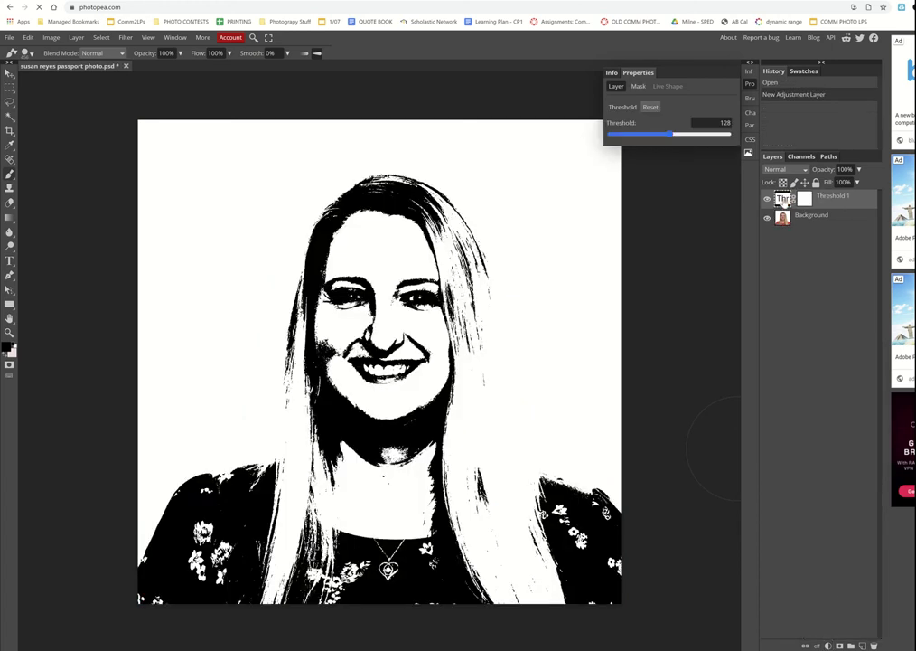
drag(670, 134, 648, 138)
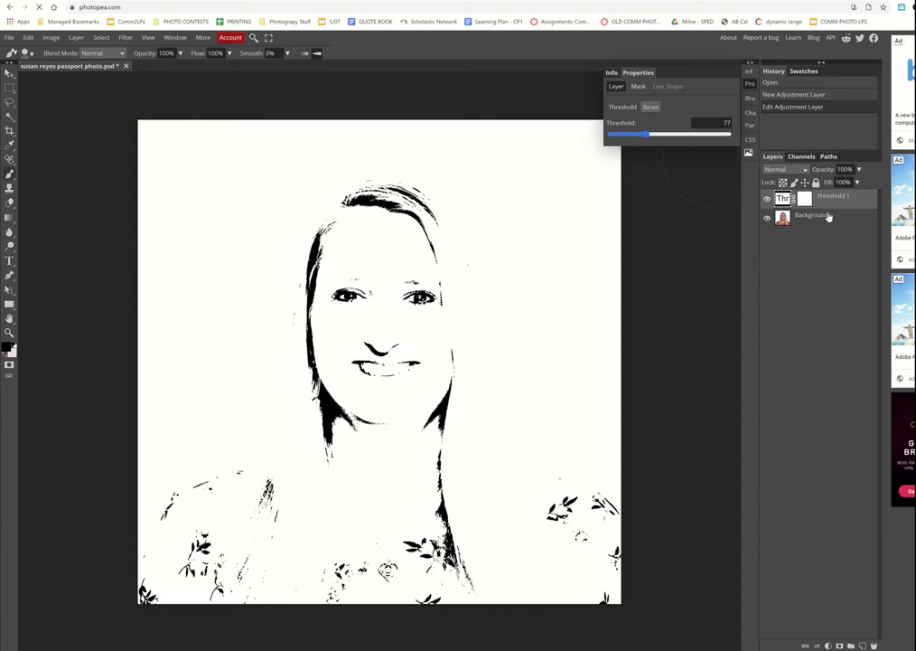
click(768, 199)
click(767, 199)
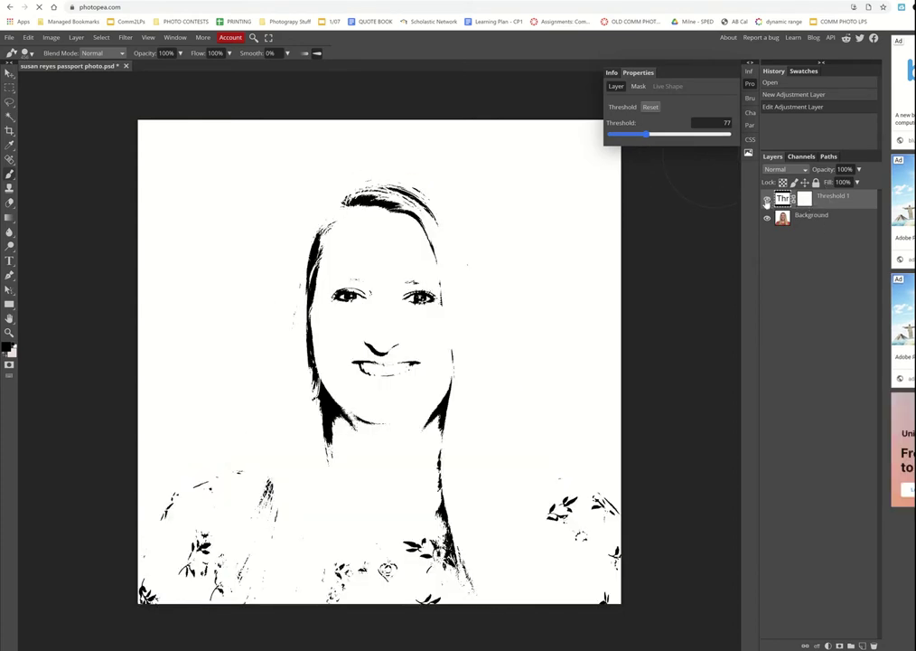
drag(648, 135, 665, 149)
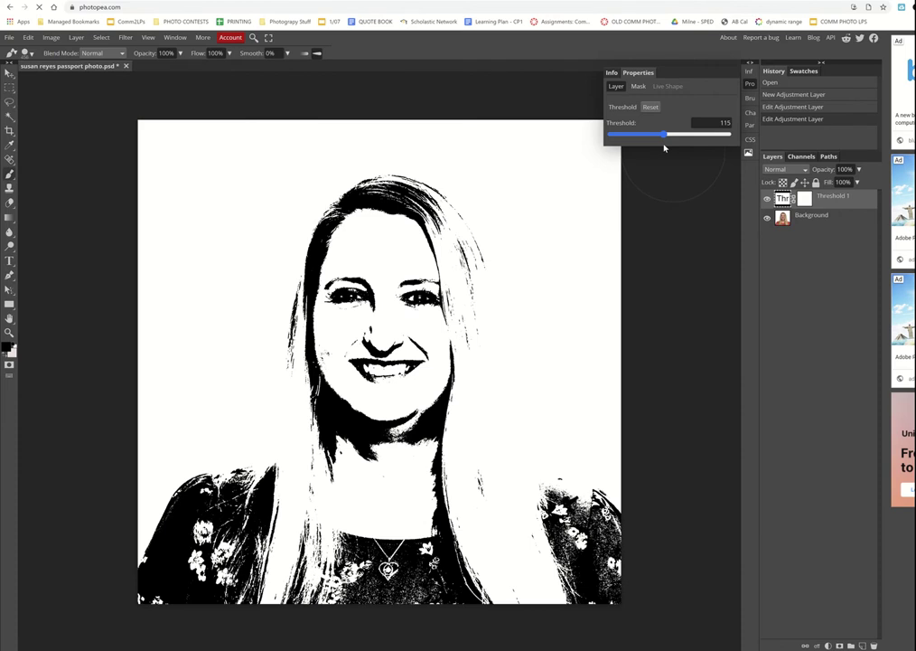
Lighten the dark areas around both eyes on the Background layer with the Dodge tool
click(805, 218)
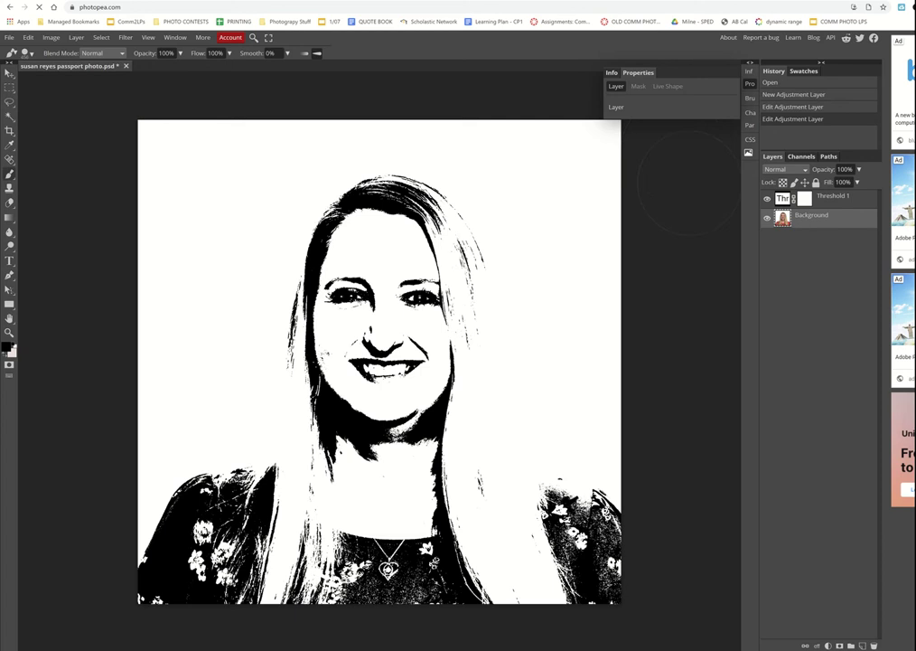
right_click(9, 246)
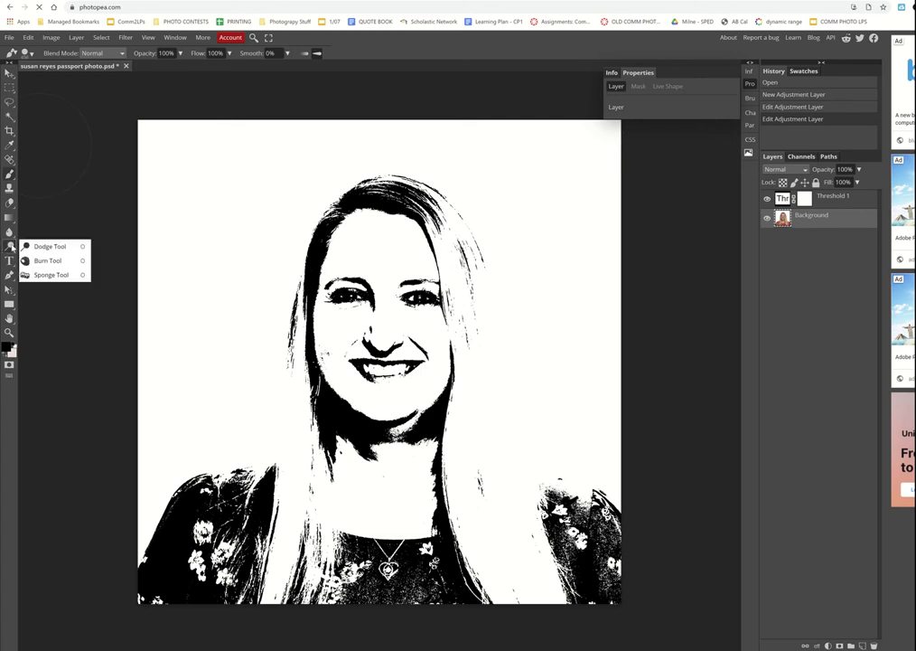
click(53, 247)
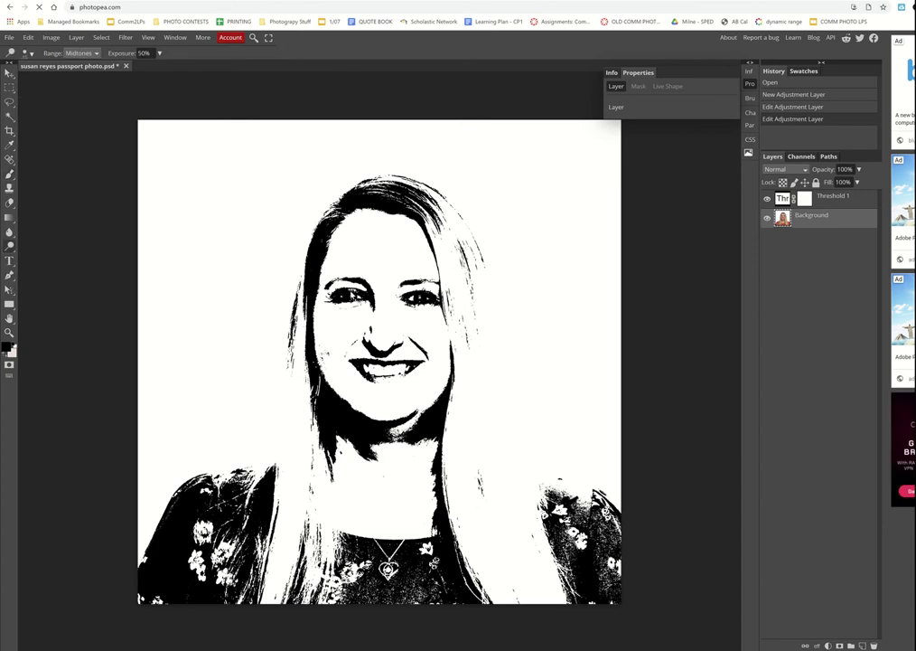
scroll(362, 298, up, 3)
scroll(330, 274, up, 1)
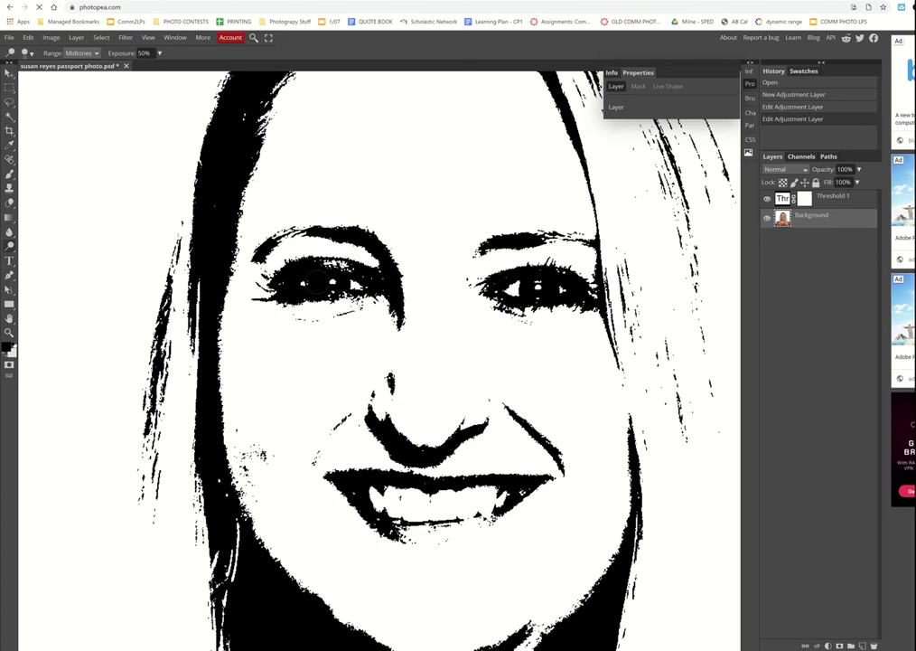
mouse_move(348, 287)
mouse_down()
mouse_move(395, 291)
mouse_move(384, 321)
mouse_up()
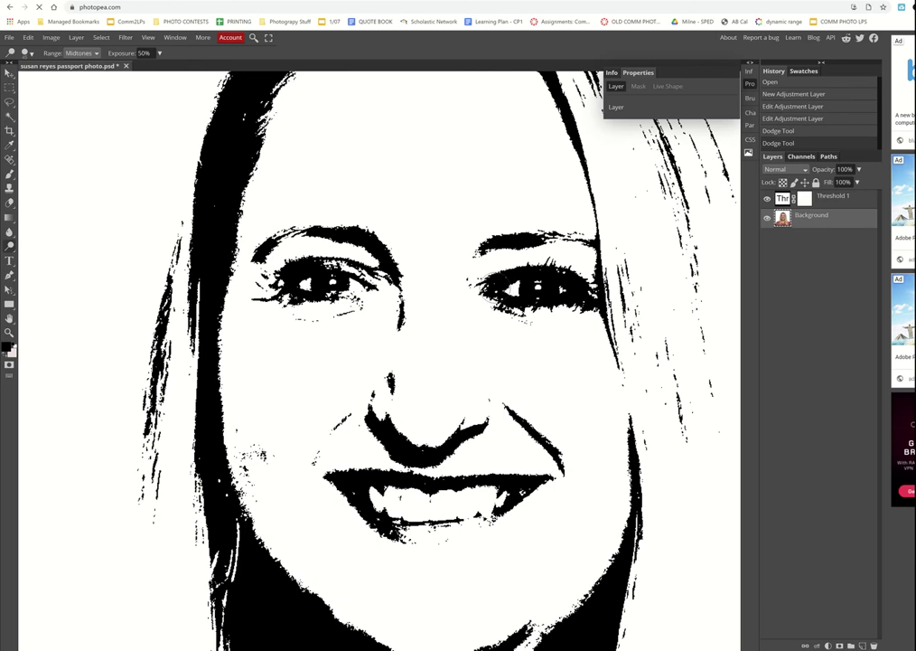
drag(493, 288, 597, 302)
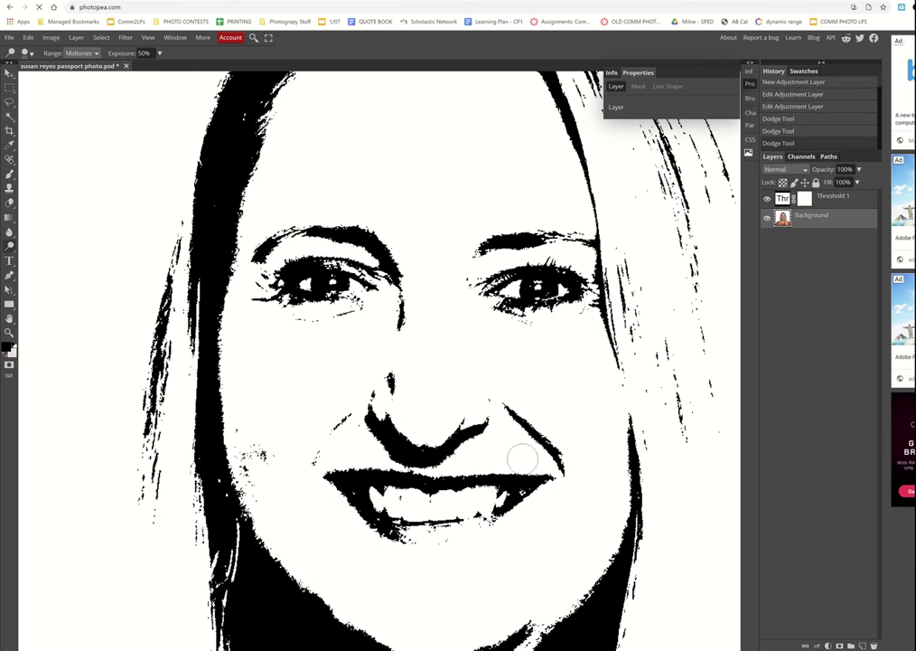
Dodge the shadows beneath the nose and along the hairline on the image's left side of the face
mouse_move(341, 432)
mouse_down()
mouse_move(447, 460)
mouse_move(500, 438)
mouse_up()
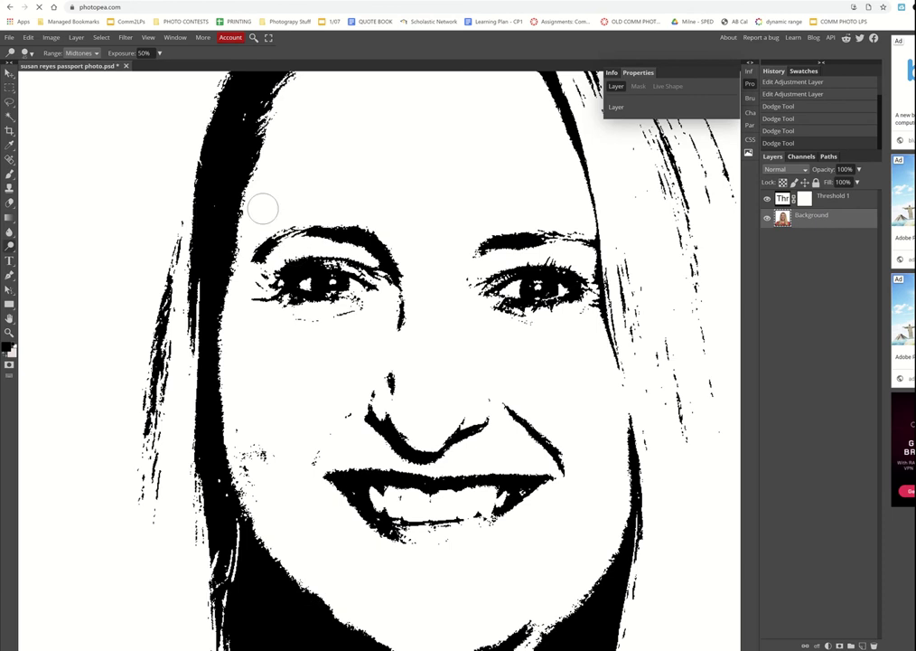
mouse_move(279, 118)
mouse_down()
mouse_move(253, 183)
mouse_move(235, 308)
mouse_move(246, 391)
mouse_move(254, 343)
mouse_up()
key(ctrl+0)
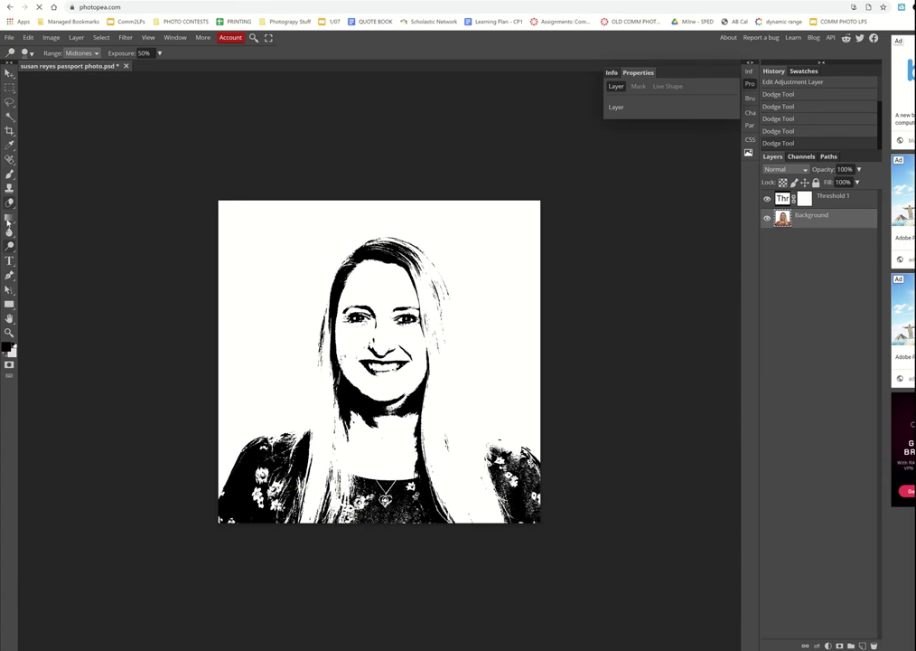
Dodge the upper hair strands on the image's right side using a larger Dodge brush
right_click(9, 246)
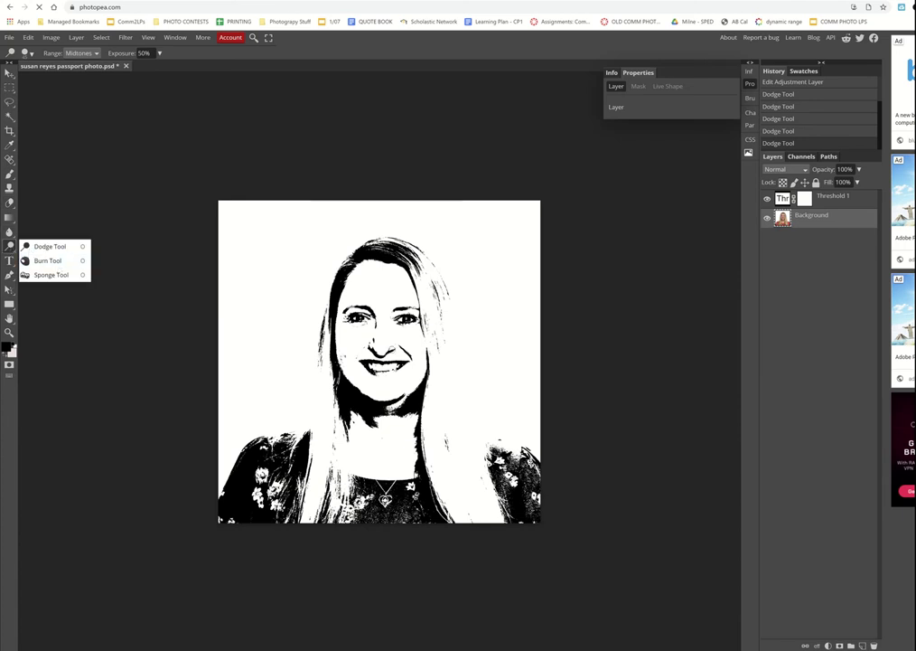
click(353, 251)
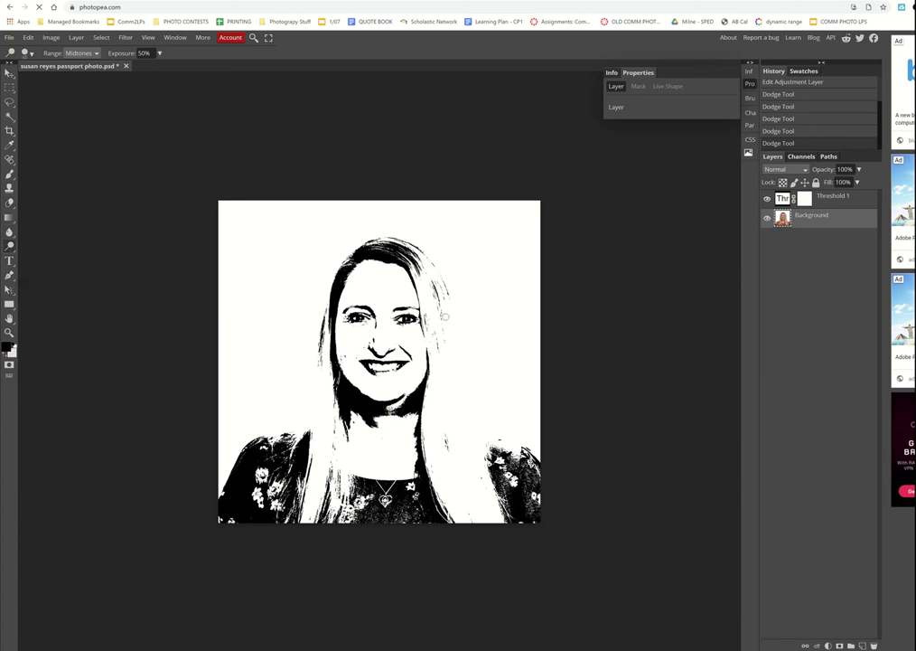
key(bracketright)
key(bracketright)
key(bracketright)
key(bracketright)
key(bracketright)
key(bracketright)
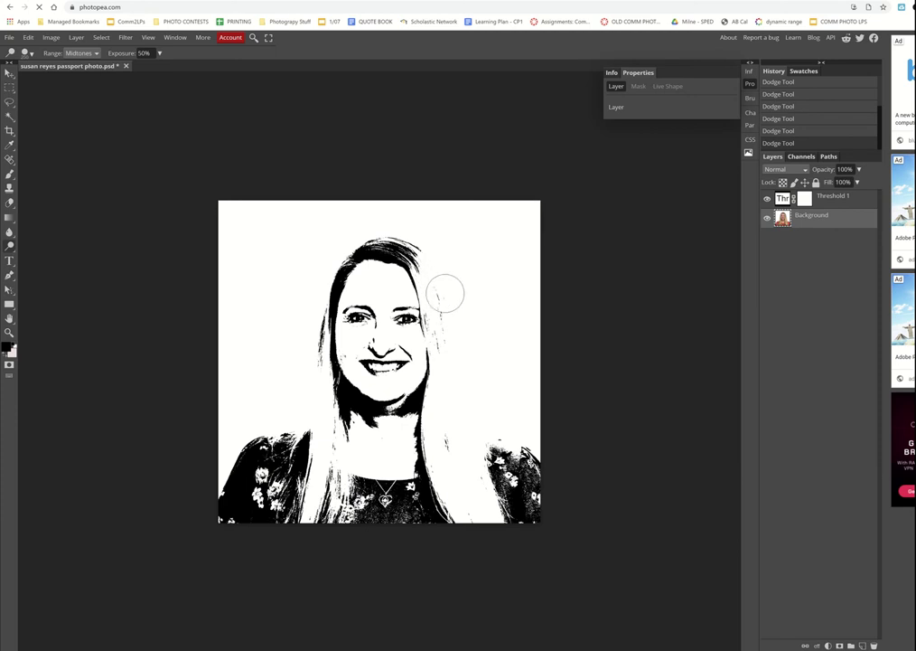
Darken the long hair on the image's right side, from crown to ends, using an enlarged Burn tool brush
right_click(9, 246)
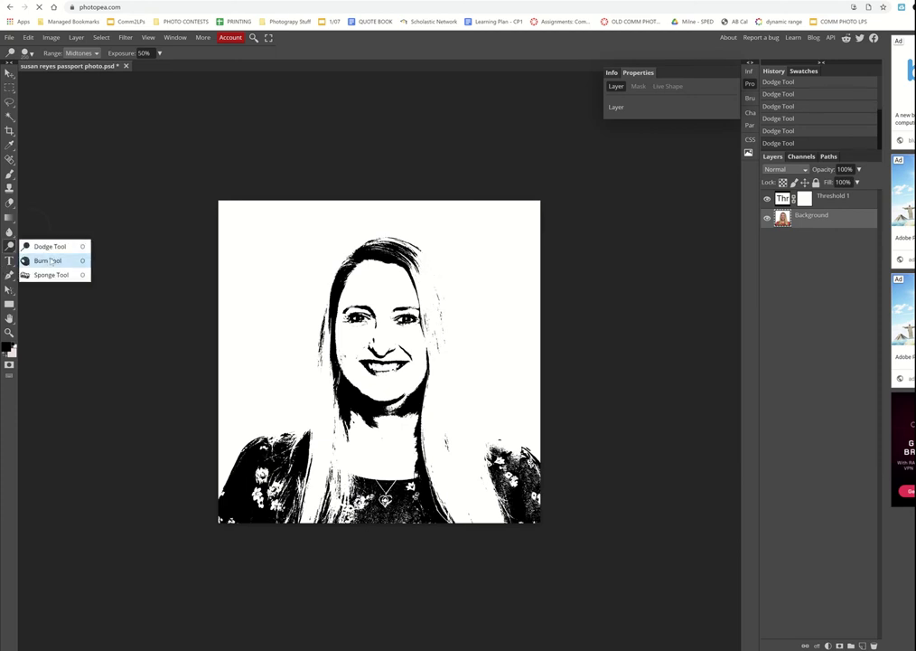
click(61, 260)
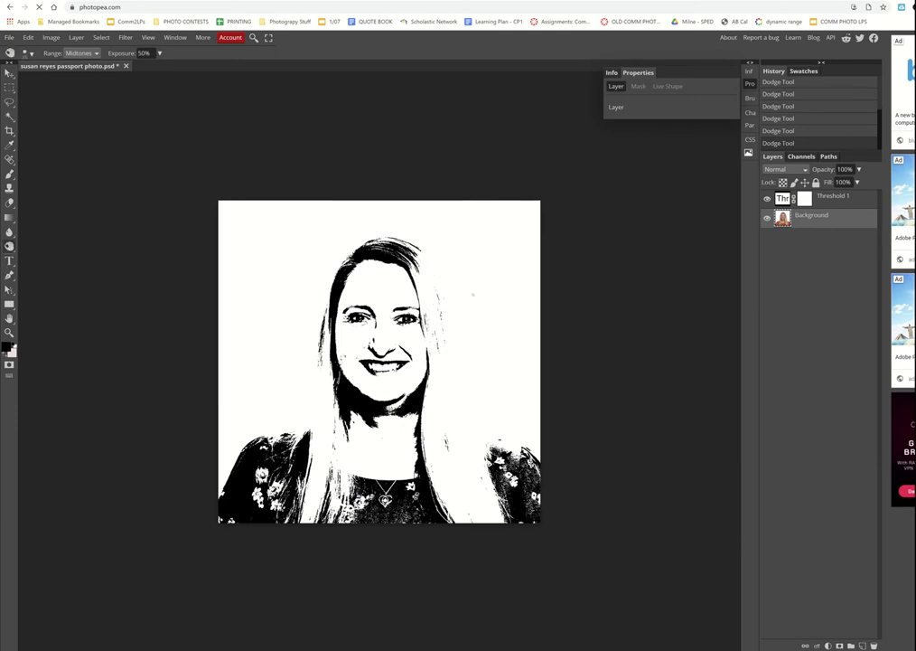
key(bracketright)
key(bracketright)
key(bracketright)
key(bracketright)
key(bracketright)
drag(430, 264, 486, 459)
mouse_move(465, 343)
mouse_down()
mouse_move(479, 465)
mouse_move(472, 421)
mouse_move(434, 343)
mouse_move(443, 458)
mouse_move(482, 514)
mouse_up()
mouse_move(462, 445)
mouse_down()
mouse_move(457, 429)
mouse_move(476, 500)
mouse_move(491, 517)
mouse_up()
mouse_move(454, 420)
mouse_down()
mouse_move(438, 392)
mouse_move(438, 436)
mouse_up()
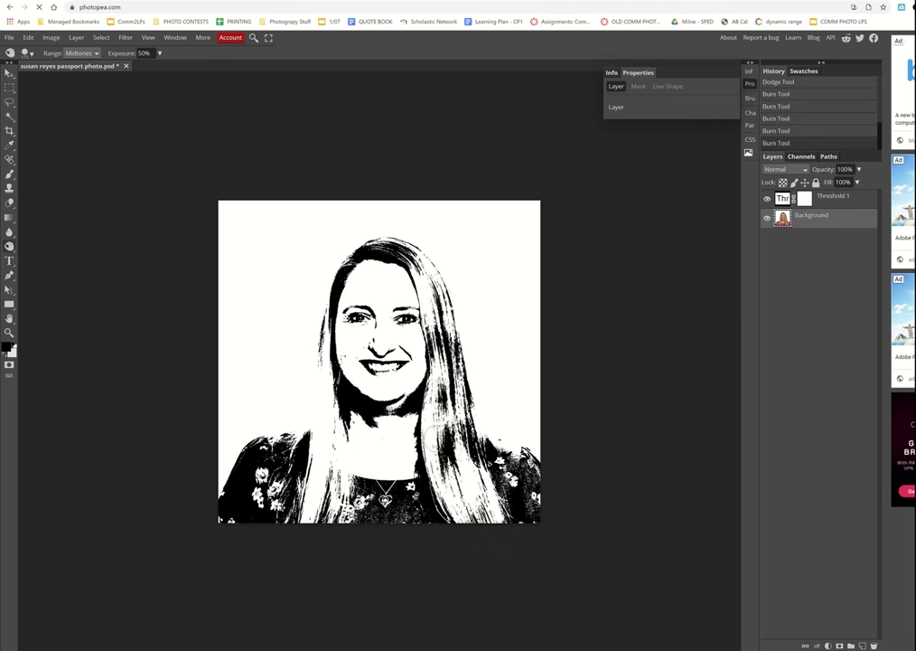
drag(424, 307, 426, 284)
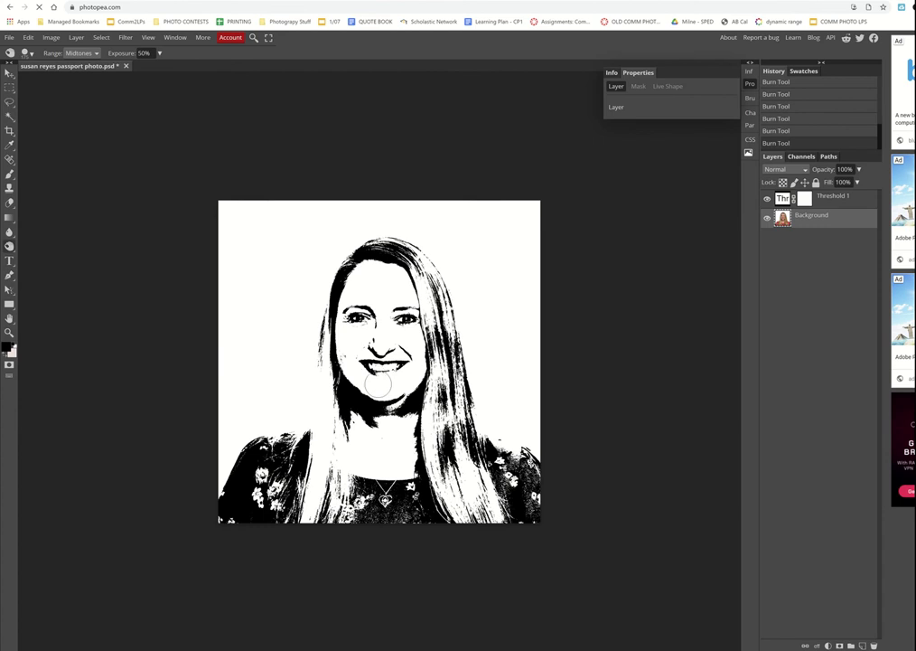
Burn the long hair and the adjoining shoulder on the image's left side to bring out dark detail
drag(311, 348, 314, 479)
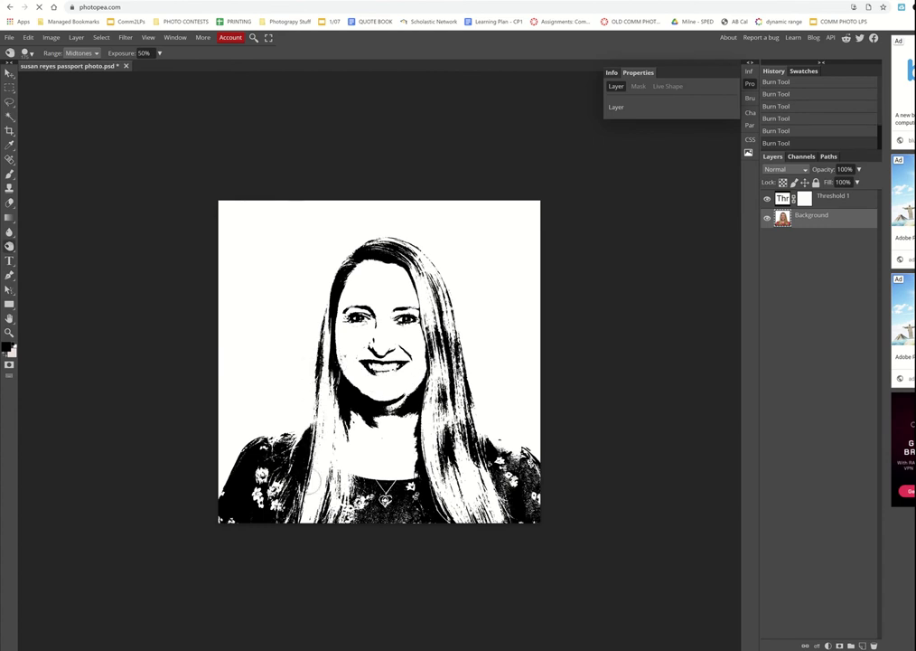
mouse_move(333, 414)
mouse_down()
mouse_move(354, 475)
mouse_move(349, 512)
mouse_move(328, 414)
mouse_move(318, 508)
mouse_up()
click(326, 396)
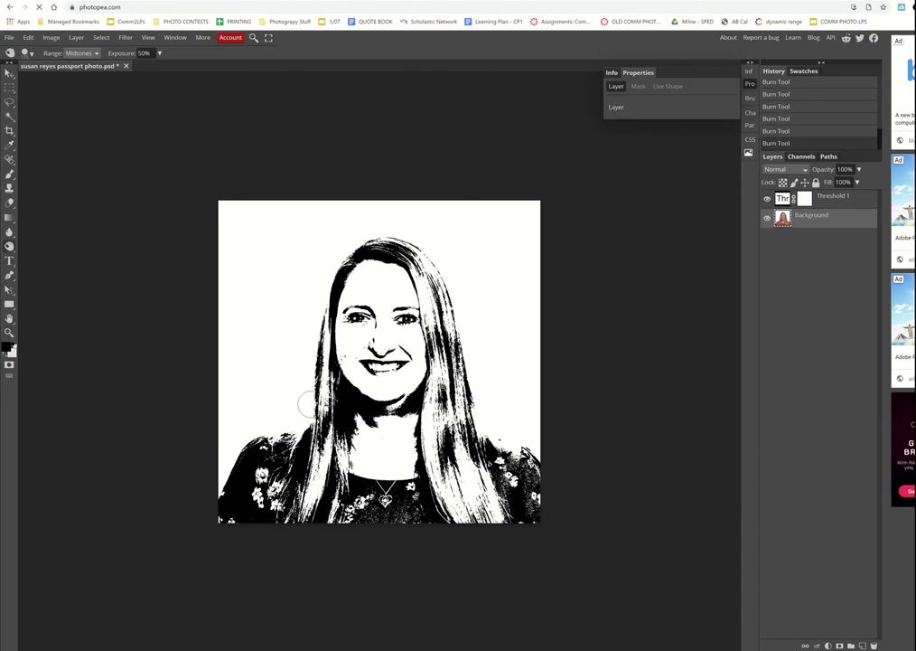
mouse_move(288, 425)
mouse_down()
mouse_move(296, 429)
mouse_move(289, 436)
mouse_up()
Burn the teeth, lower lip and side of the nose with a smaller brush to define those features
key(ctrl+plus)
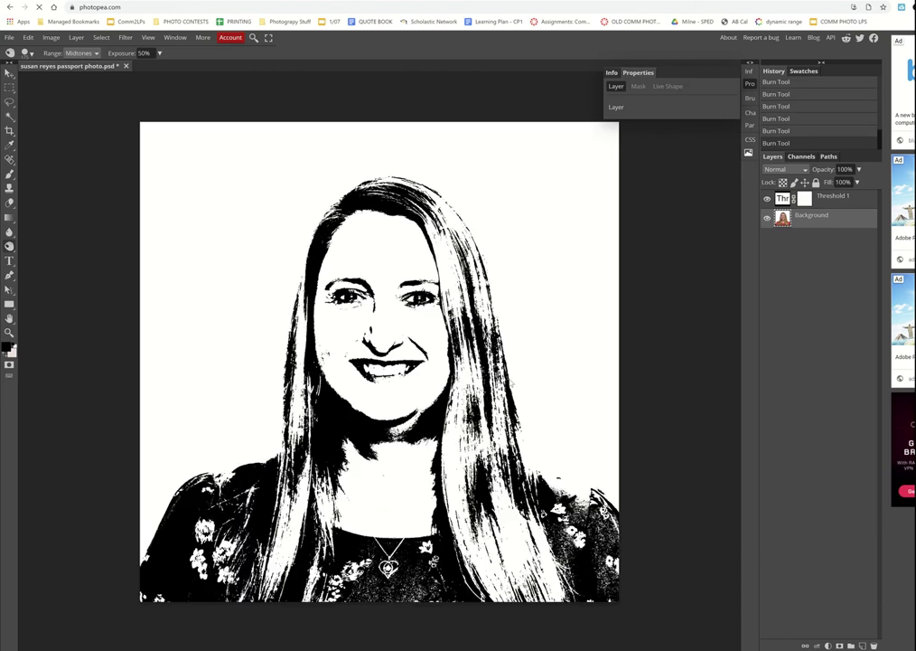
key(ctrl+plus)
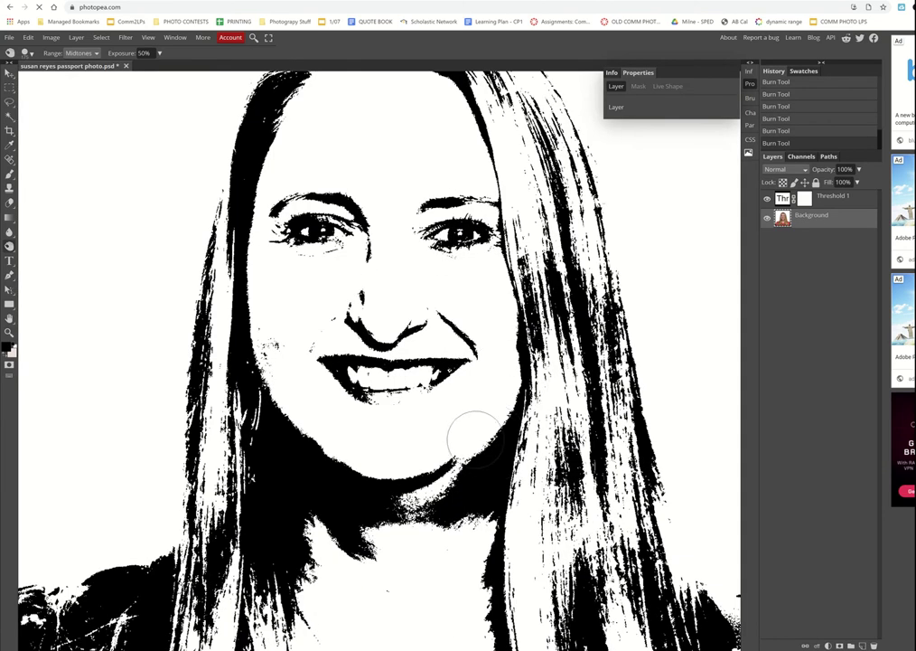
key(bracketleft)
key(bracketleft)
key(bracketleft)
key(bracketleft)
mouse_move(432, 376)
mouse_down()
mouse_move(377, 378)
mouse_move(380, 409)
mouse_move(448, 396)
mouse_up()
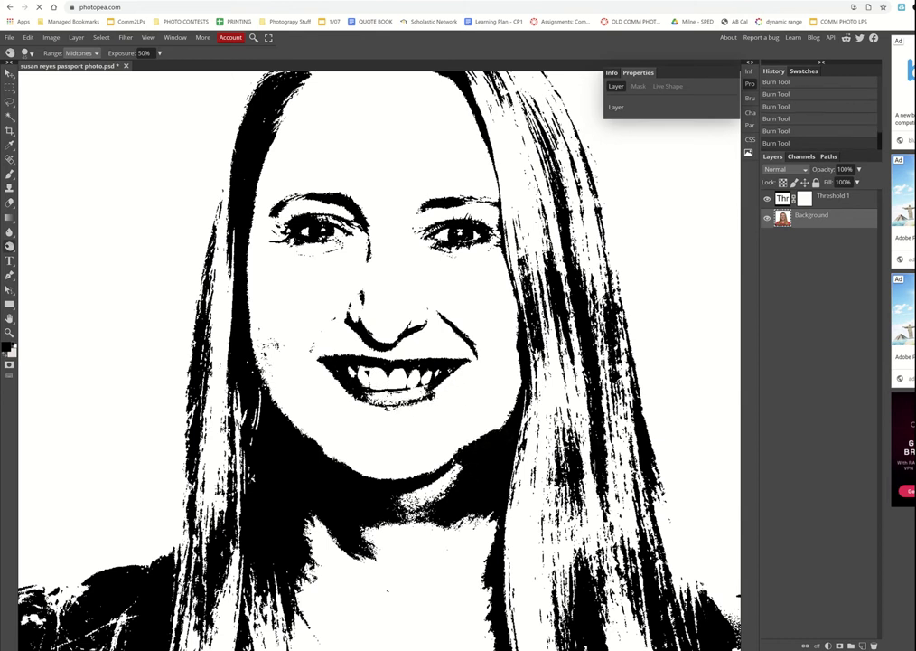
drag(365, 265, 374, 288)
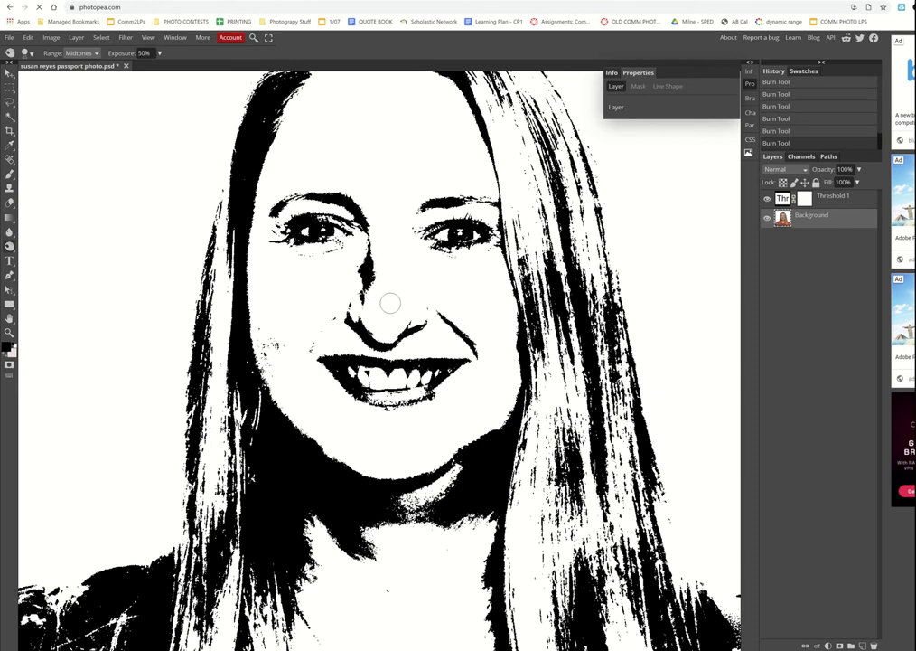
Add a pink Color Fill layer with hex colour fe96ff directly above the Threshold layer
scroll(569, 287, down, 10)
scroll(569, 287, up, 1)
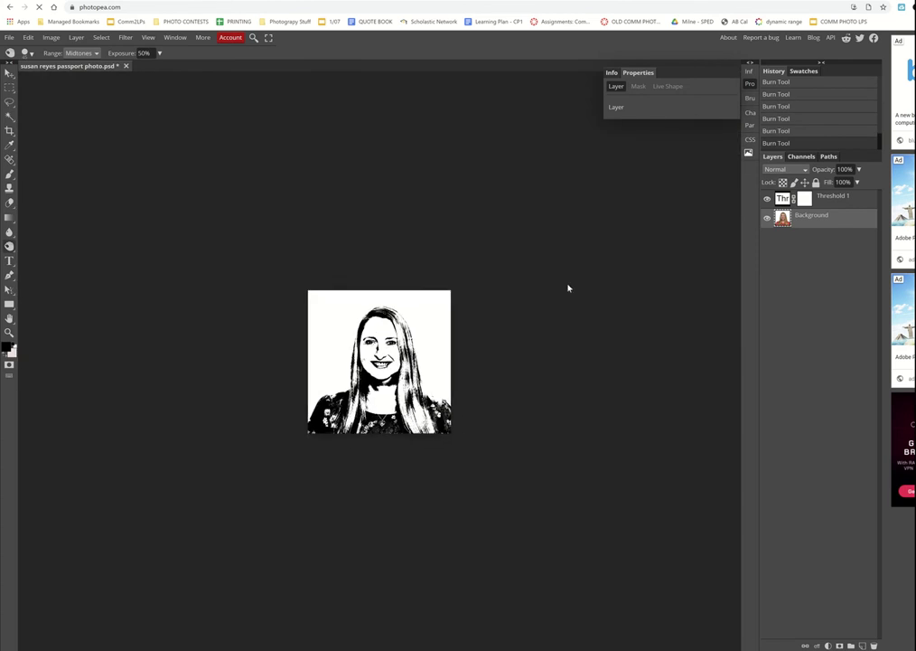
scroll(569, 288, up, 1)
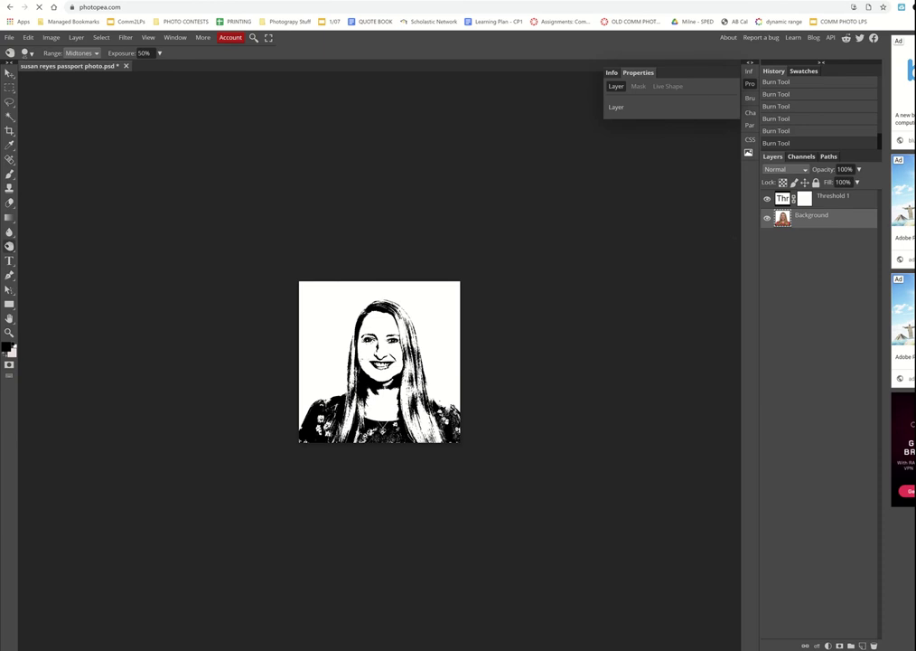
click(832, 203)
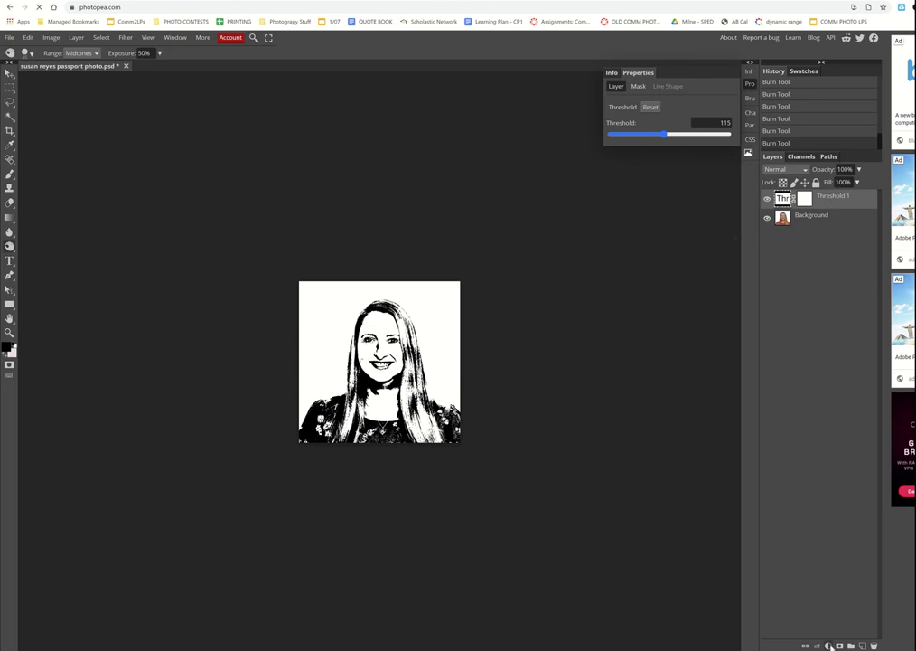
click(830, 644)
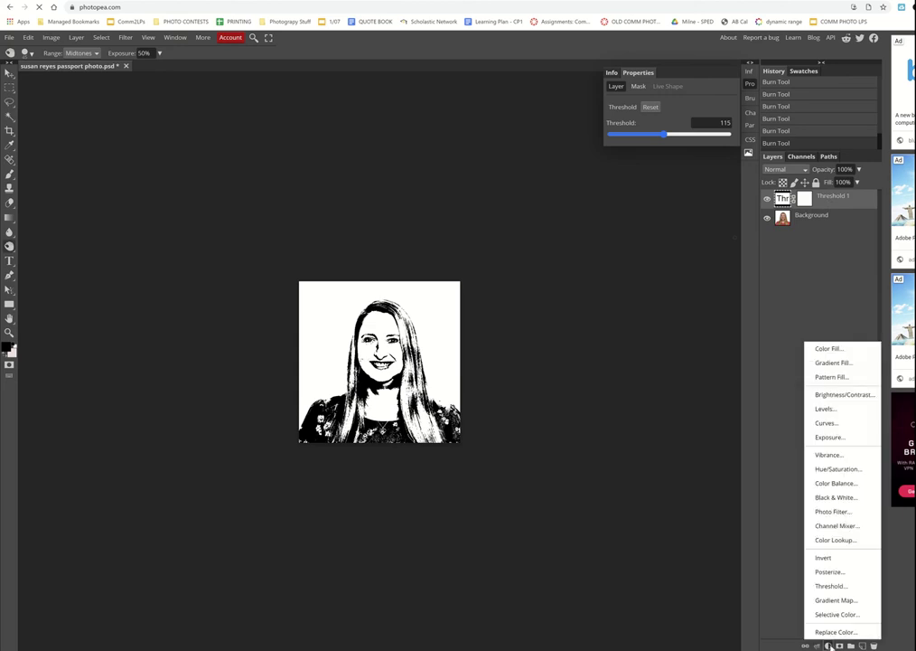
click(830, 350)
drag(123, 109, 531, 208)
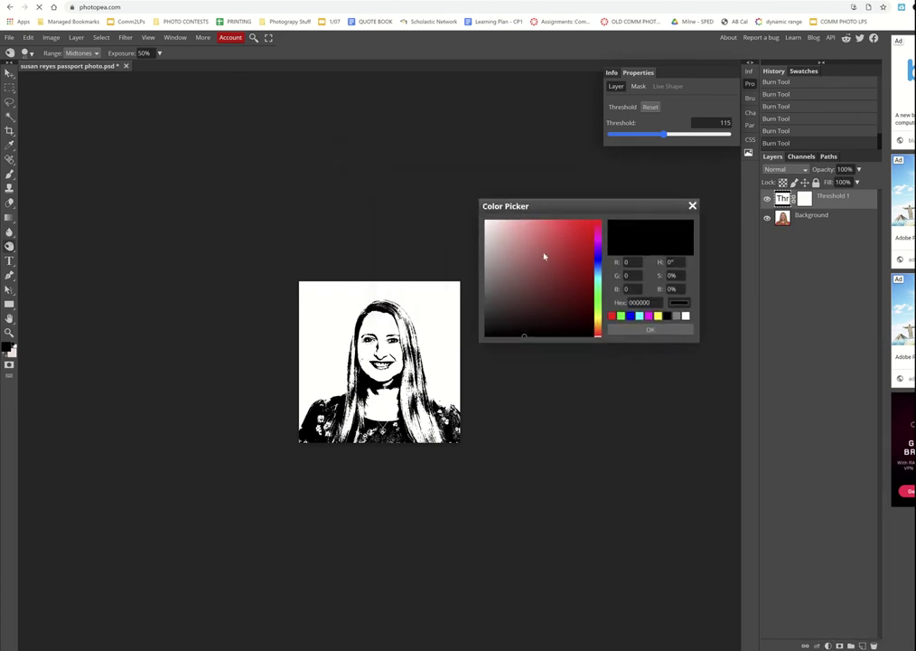
drag(544, 256, 523, 229)
click(600, 281)
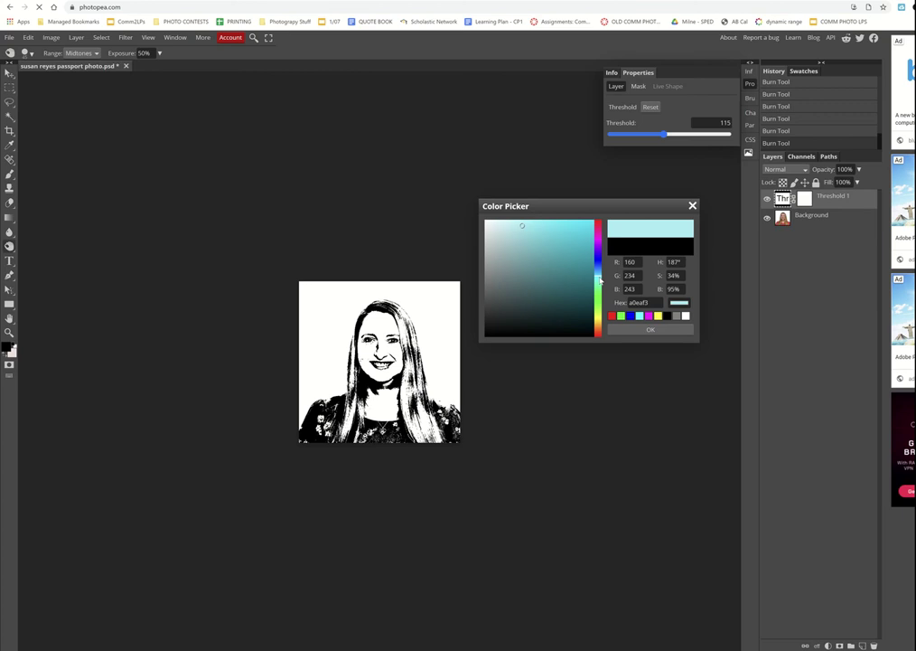
drag(600, 281, 599, 271)
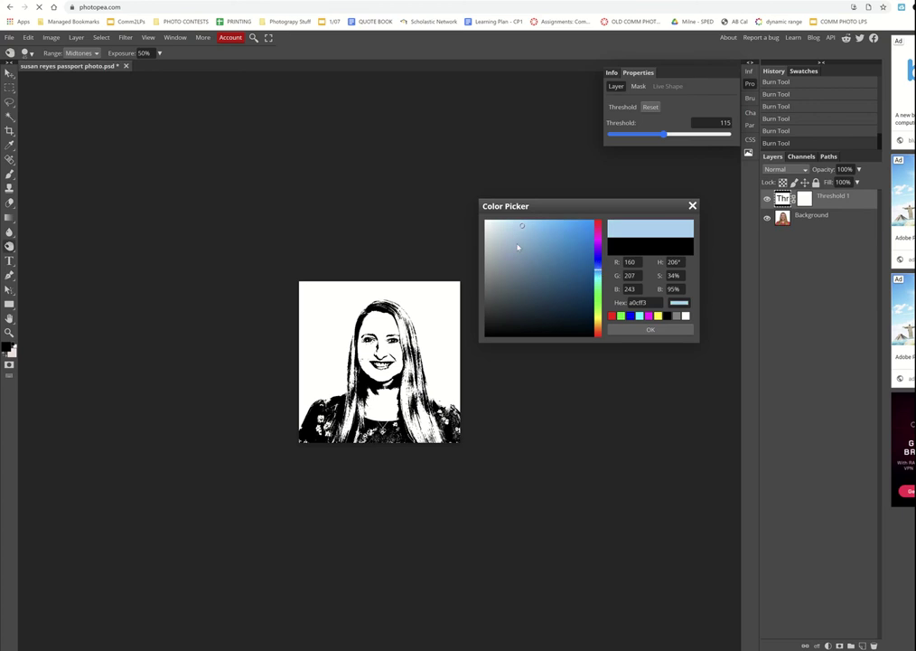
drag(500, 228, 530, 223)
drag(597, 259, 600, 241)
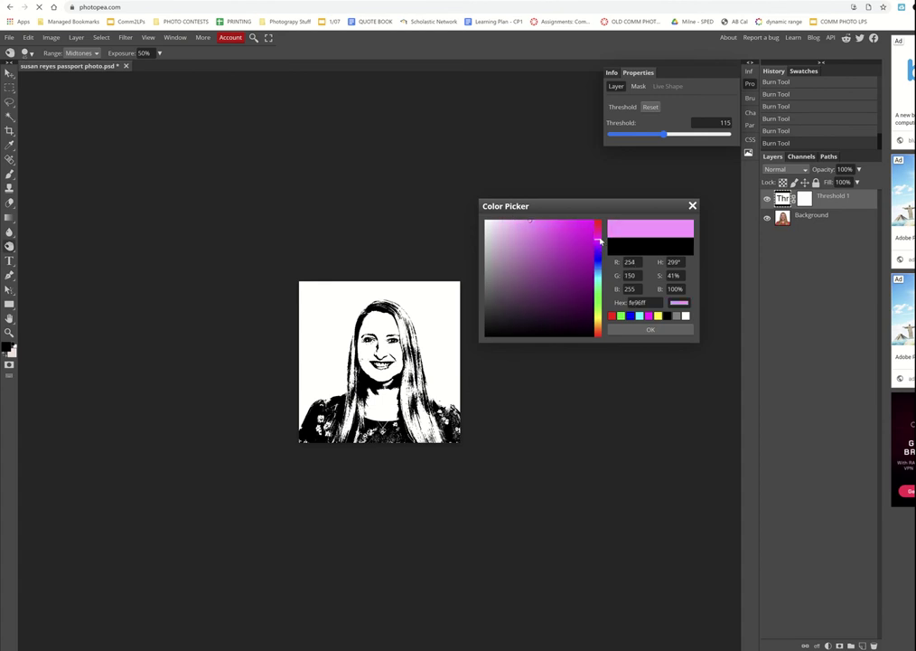
click(650, 329)
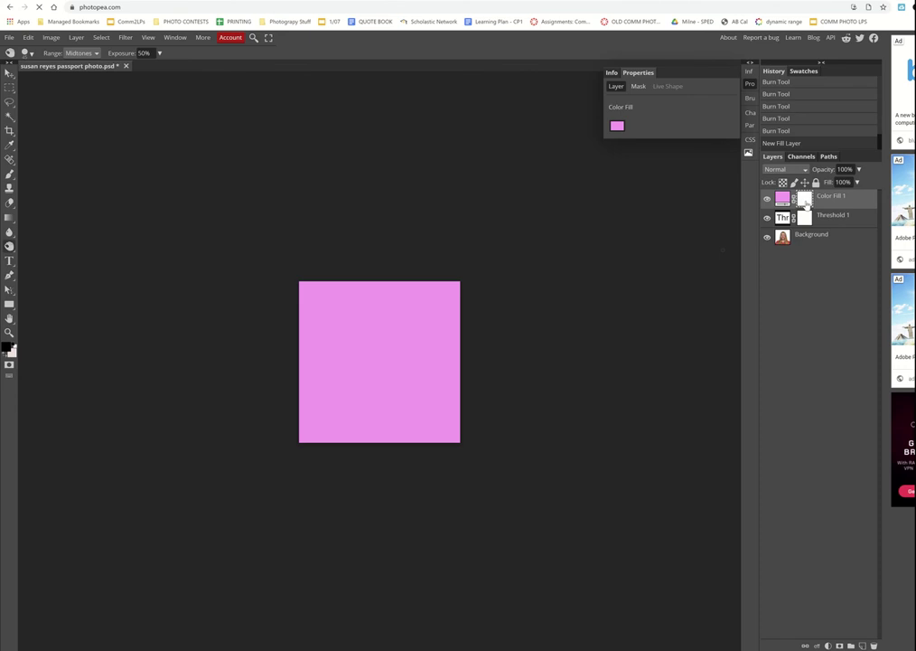
Invert the pink fill layer's mask and paint the face and part of the neck back in with a hard white brush
key(ctrl+i)
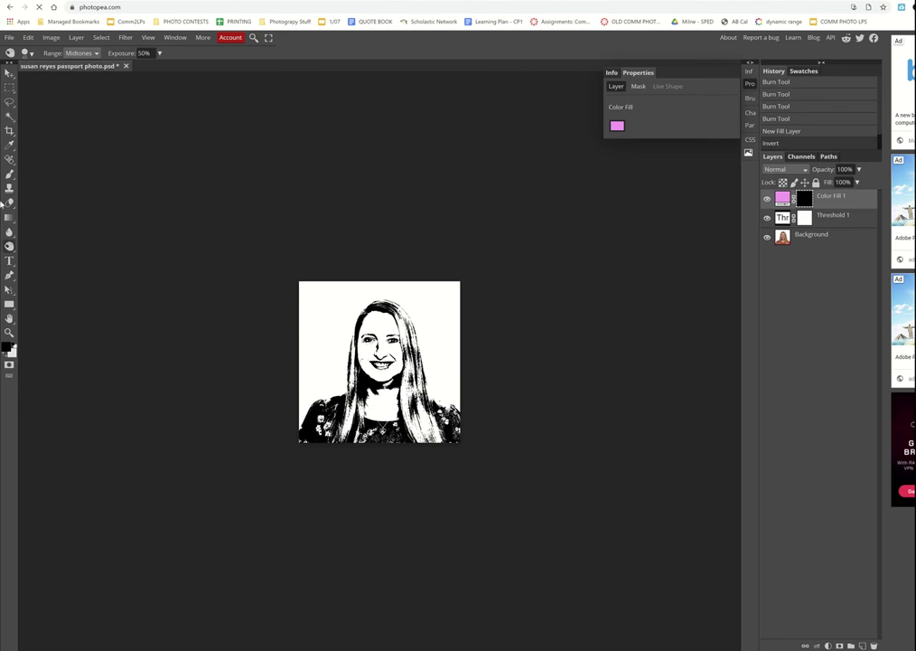
click(9, 174)
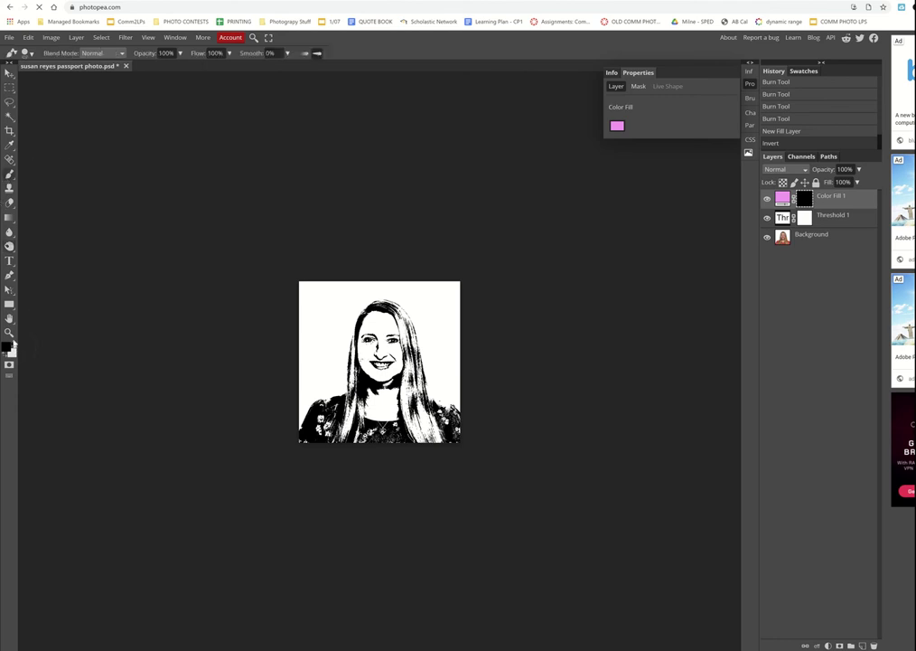
click(14, 345)
key(ctrl+plus)
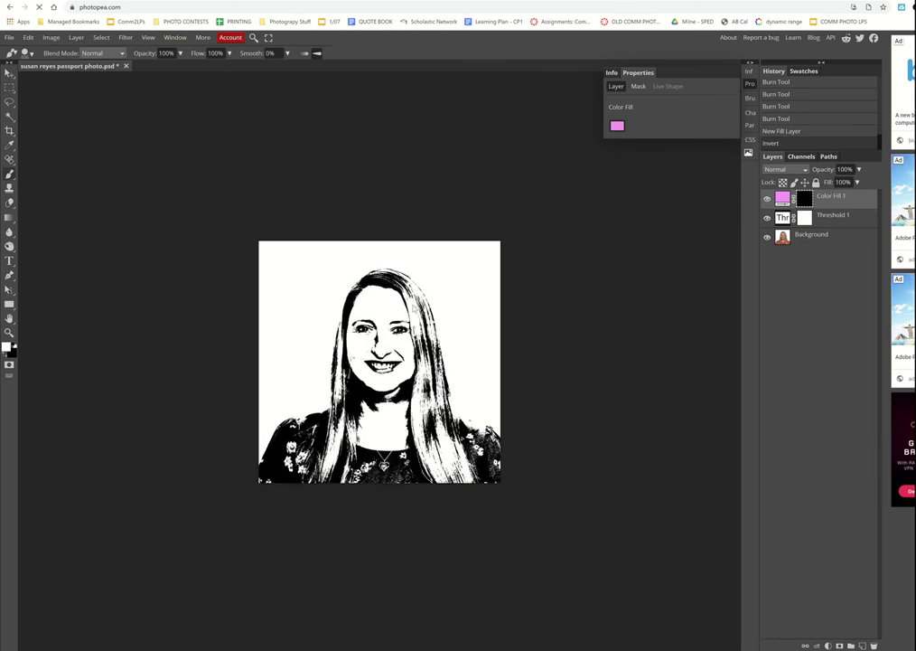
right_click(411, 311)
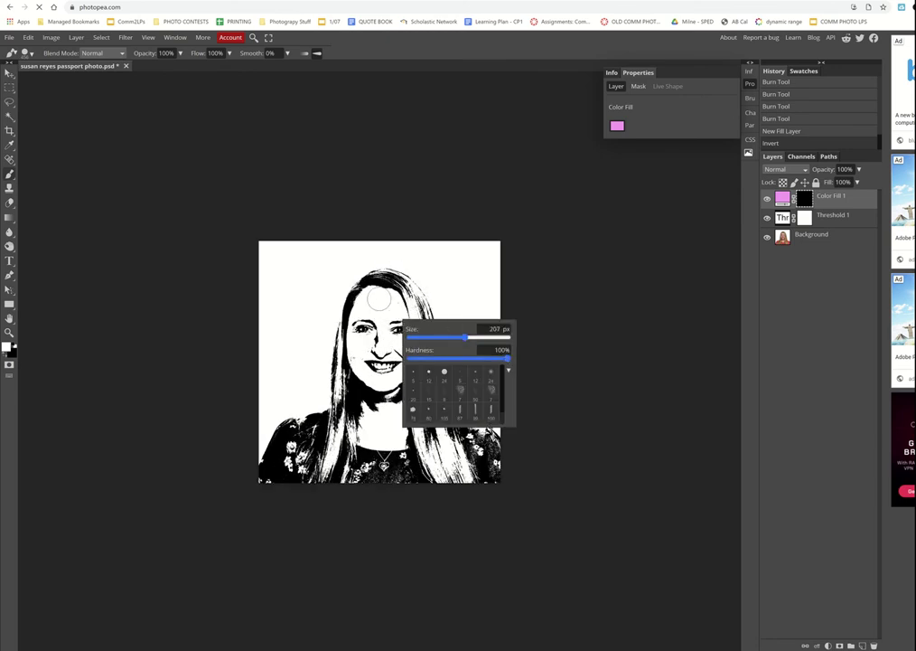
mouse_move(380, 297)
mouse_down()
mouse_move(370, 309)
mouse_move(400, 314)
mouse_up()
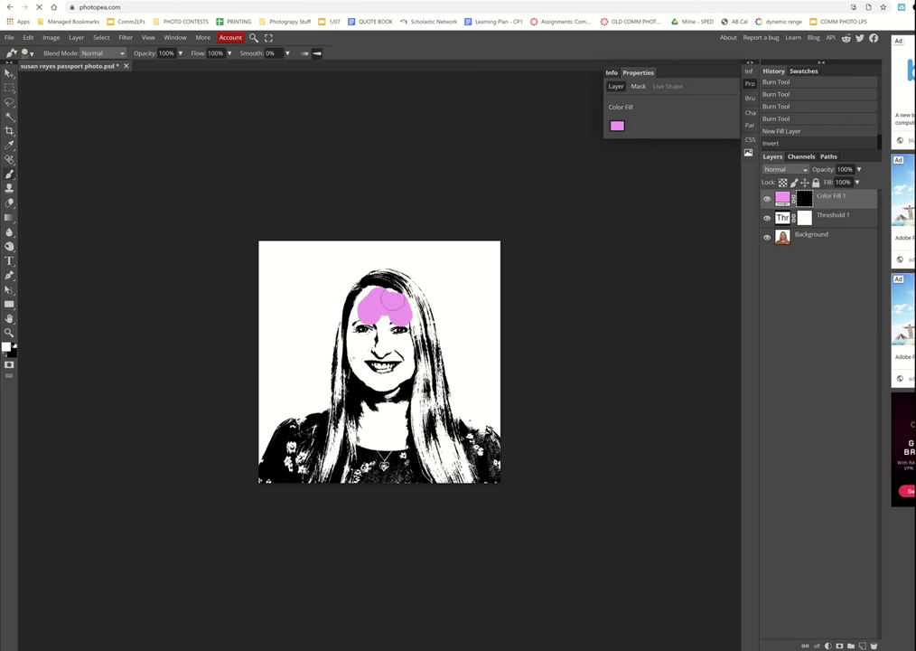
mouse_move(392, 299)
mouse_down()
mouse_move(364, 309)
mouse_move(376, 294)
mouse_move(363, 306)
mouse_move(355, 362)
mouse_move(362, 376)
mouse_move(367, 333)
mouse_move(380, 319)
mouse_move(373, 368)
mouse_move(381, 379)
mouse_move(398, 326)
mouse_move(401, 366)
mouse_move(372, 426)
mouse_move(374, 398)
mouse_up()
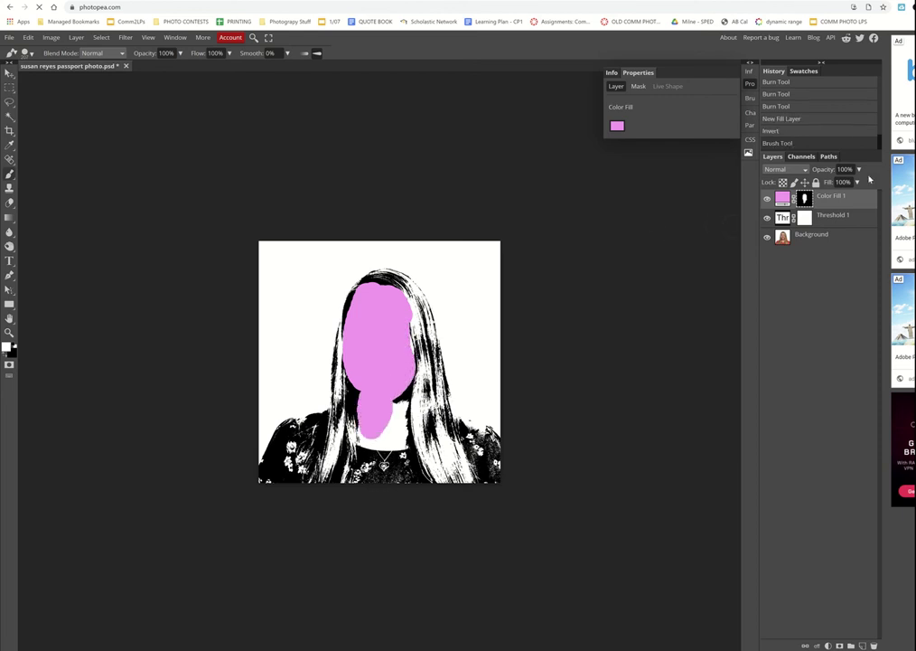
Set the pink fill layer's blend mode to Darken and paint pink over the rest of the neck down to the neckline
click(793, 171)
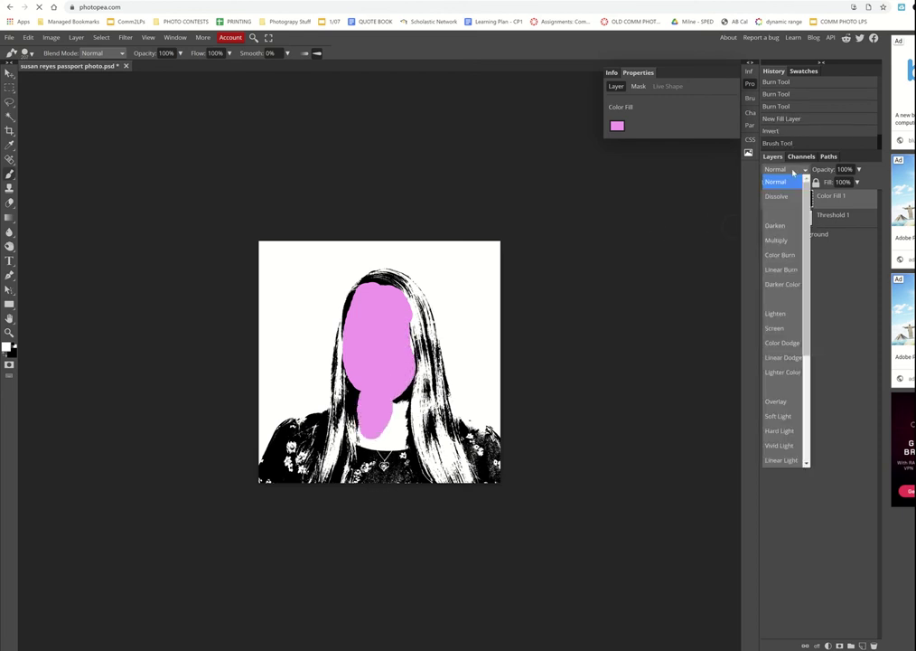
click(778, 225)
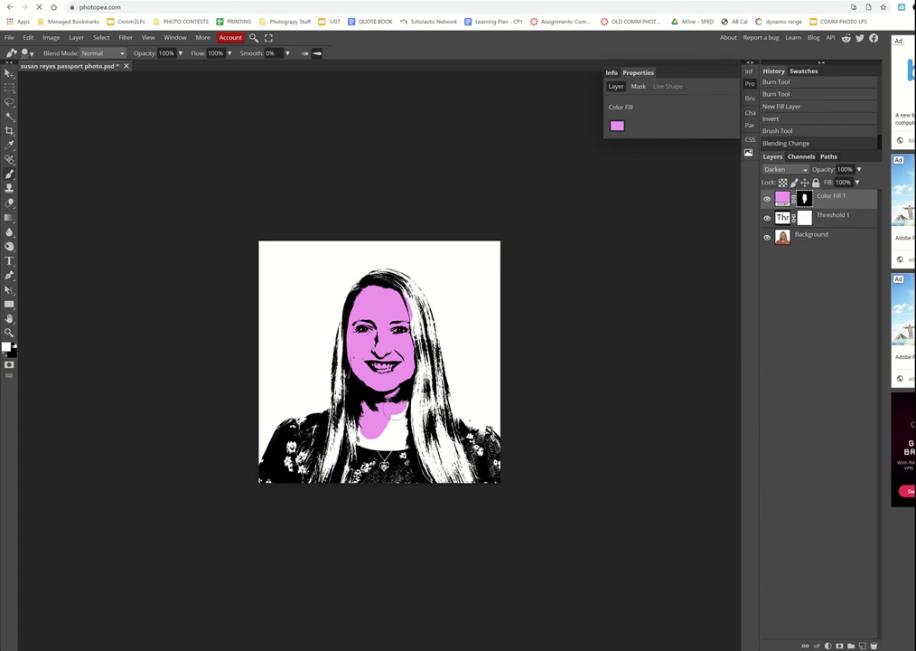
mouse_move(394, 410)
mouse_down()
mouse_move(395, 441)
mouse_move(397, 432)
mouse_move(390, 442)
mouse_move(369, 439)
mouse_up()
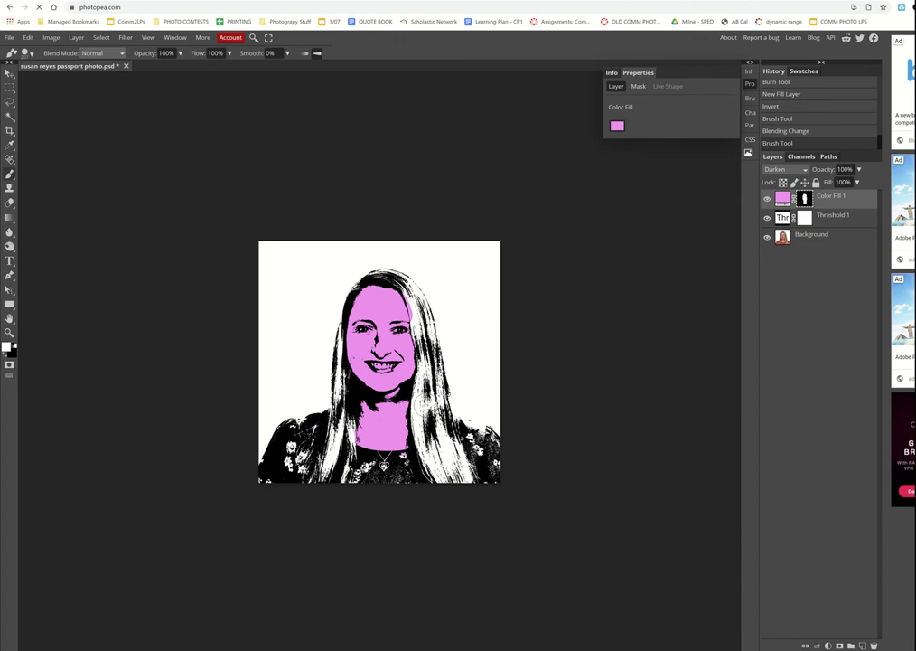
Clean up the pink mask, painting black over spill onto the hair beside the face and white along the neckline
key(x)
click(328, 252)
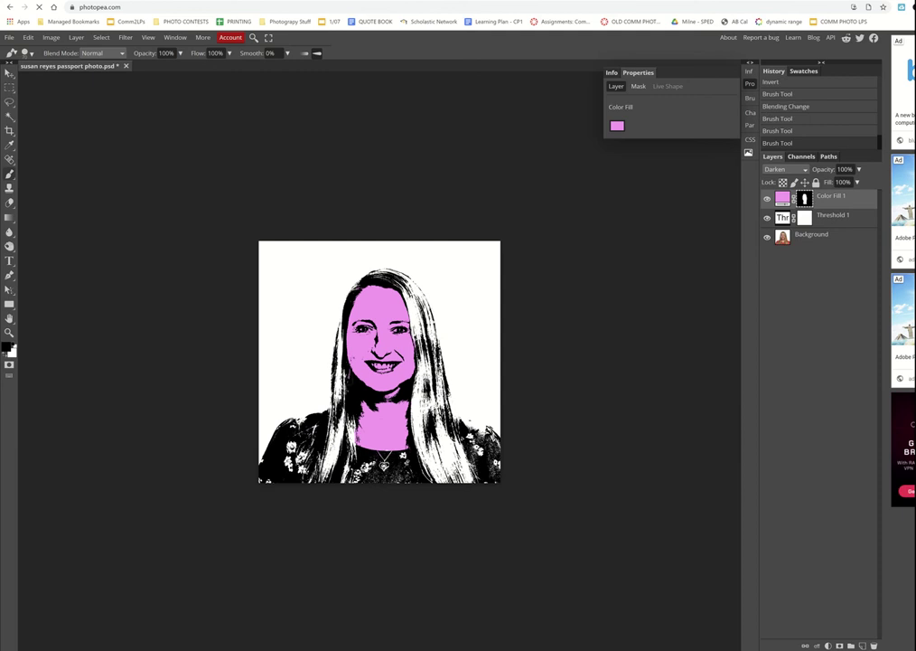
key(x)
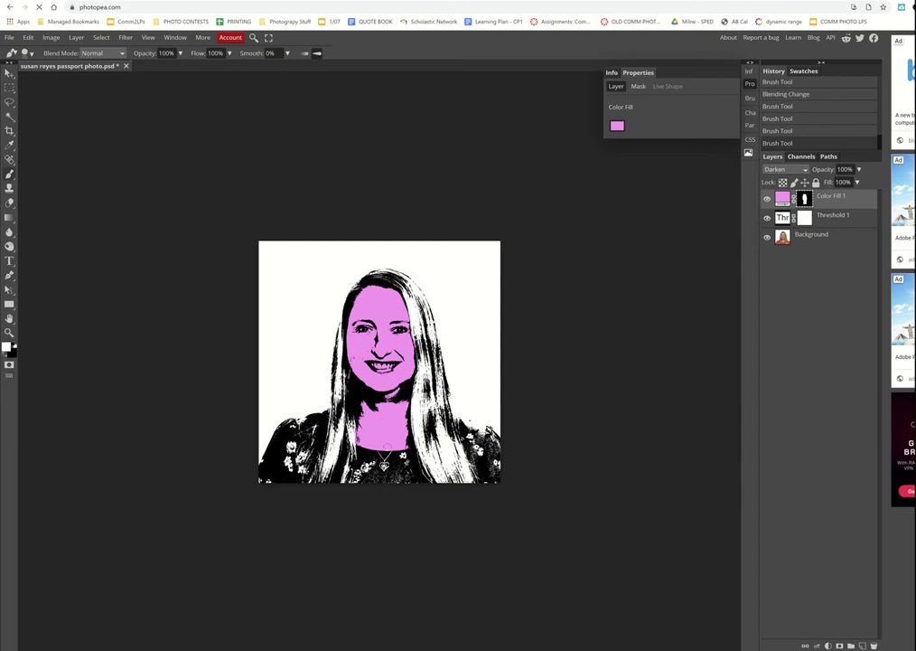
click(388, 448)
Add a pale yellow Color Fill layer with hex colour fcff98 above the pink fill layer
click(828, 645)
click(829, 349)
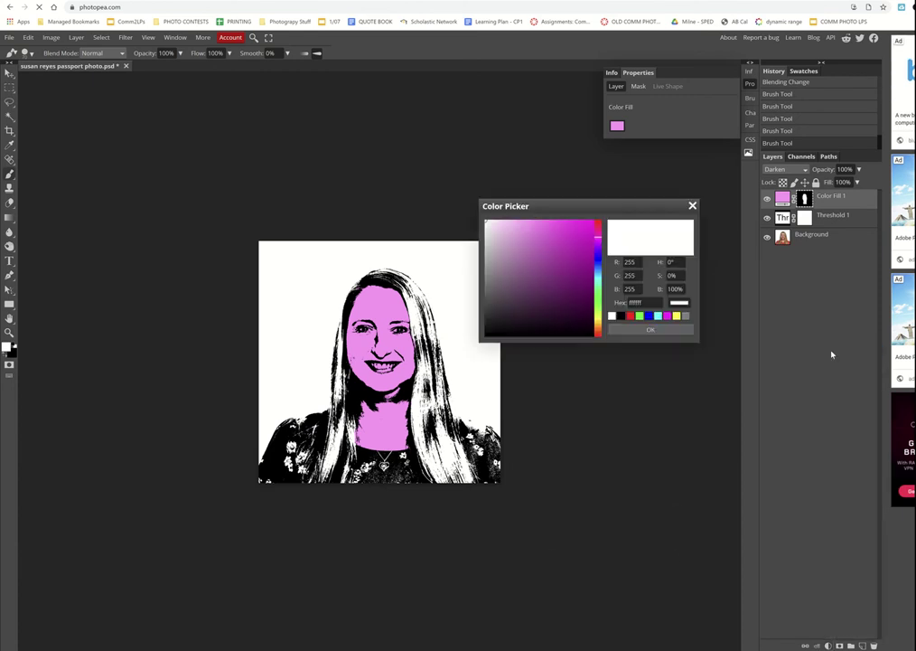
mouse_move(596, 292)
mouse_down()
mouse_move(598, 323)
mouse_move(597, 314)
mouse_up()
click(530, 221)
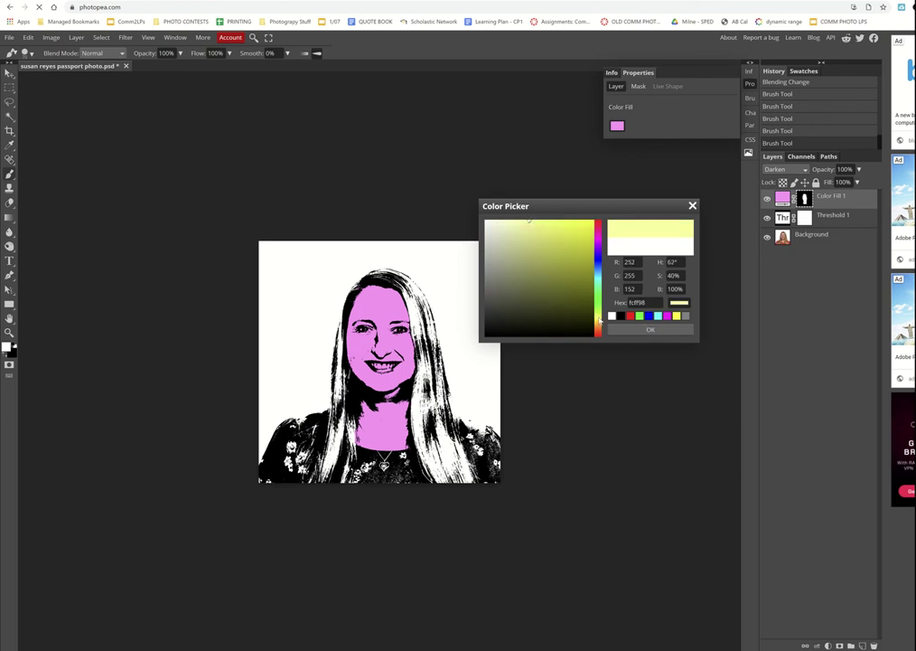
click(650, 329)
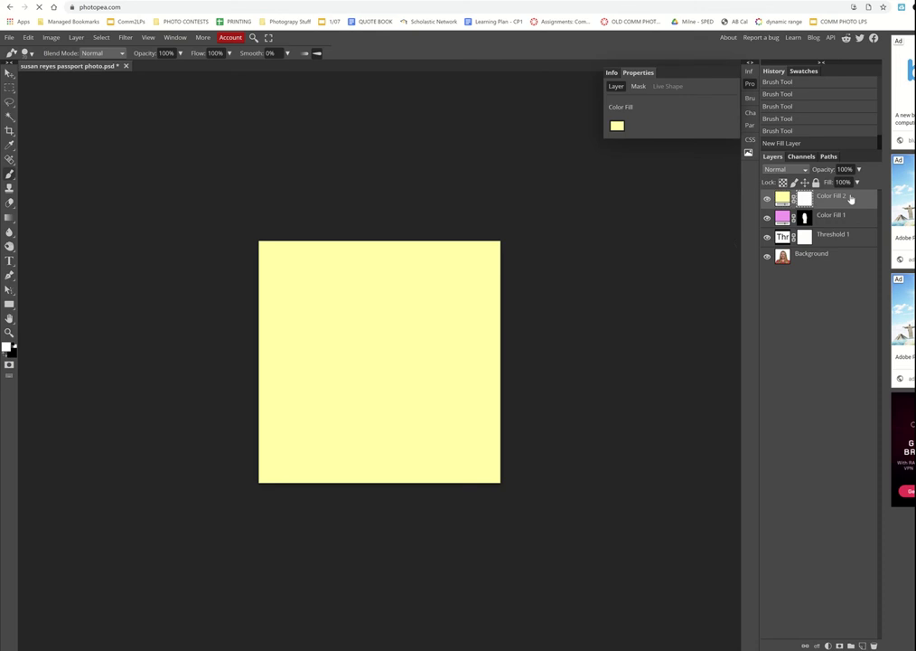
Invert the yellow fill layer's mask and paint yellow over the upper hair on the image's right side
key(ctrl+i)
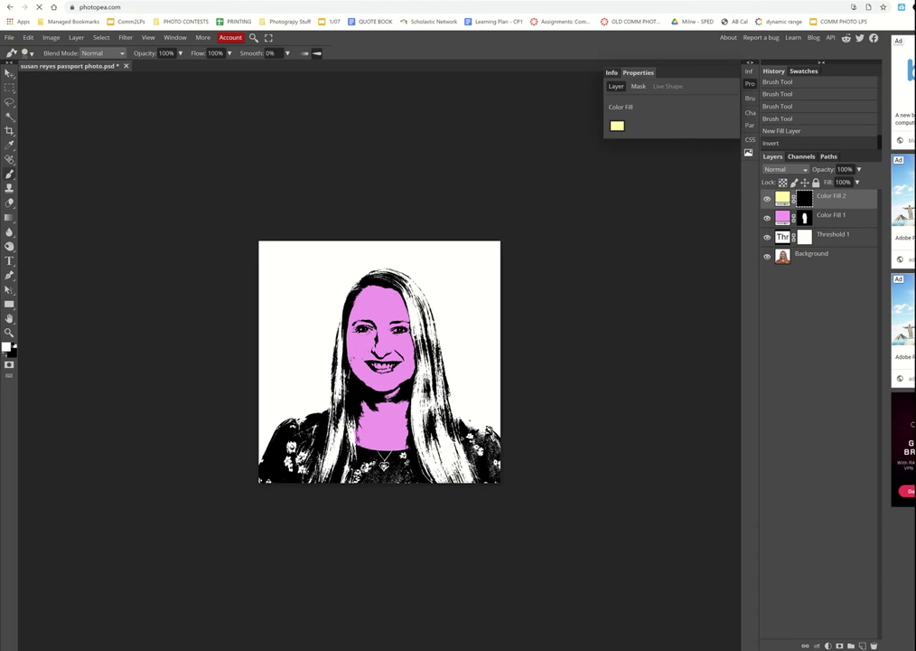
mouse_move(414, 298)
mouse_down()
mouse_move(423, 338)
mouse_move(421, 307)
mouse_move(431, 334)
mouse_move(414, 298)
mouse_up()
drag(431, 344, 432, 346)
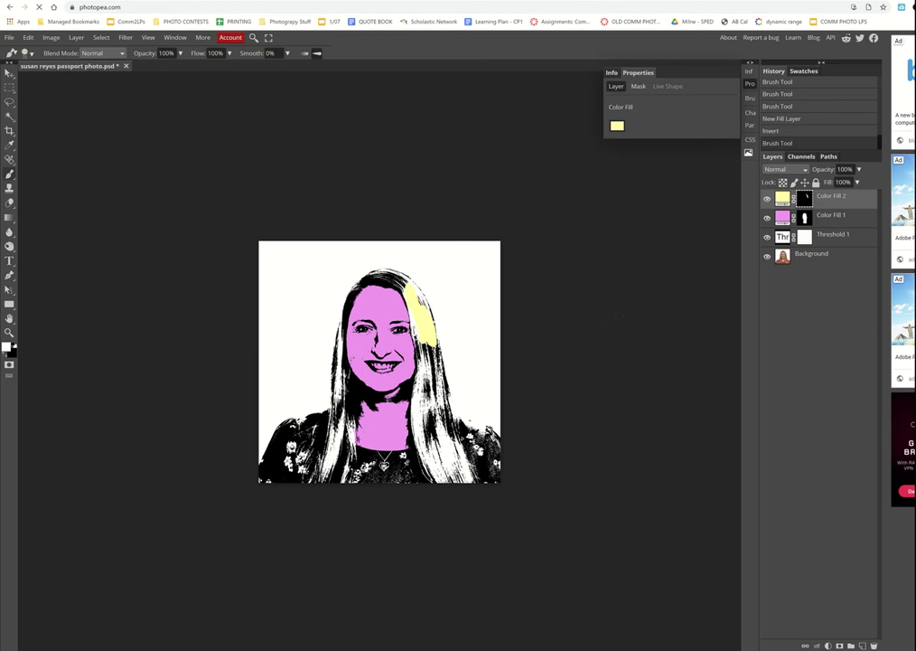
Set the yellow fill layer's blend mode to Darken and paint yellow down the long hair on the image's right side
click(797, 169)
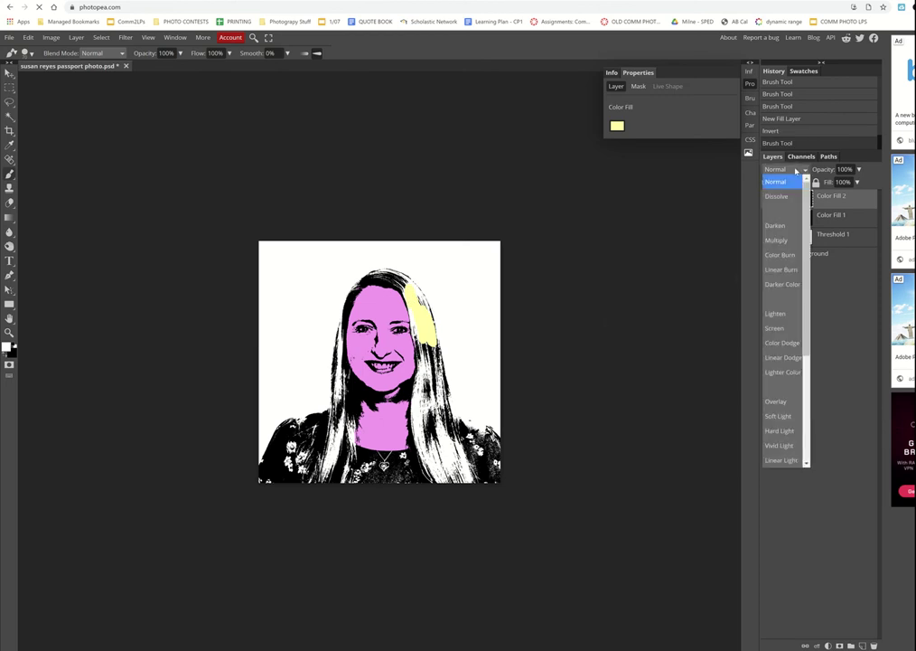
click(784, 227)
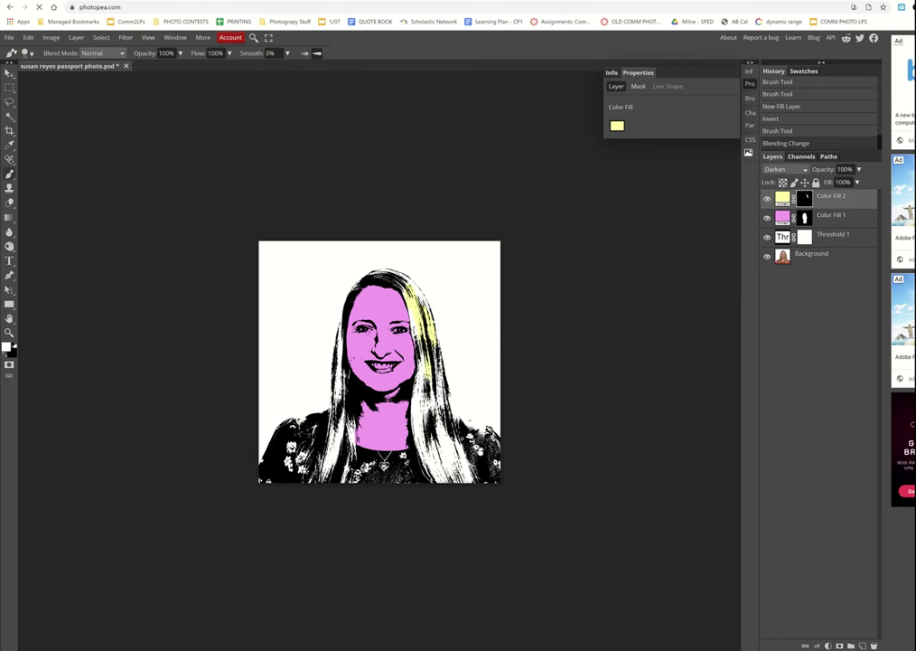
mouse_move(423, 366)
mouse_down()
mouse_move(420, 410)
mouse_move(418, 401)
mouse_up()
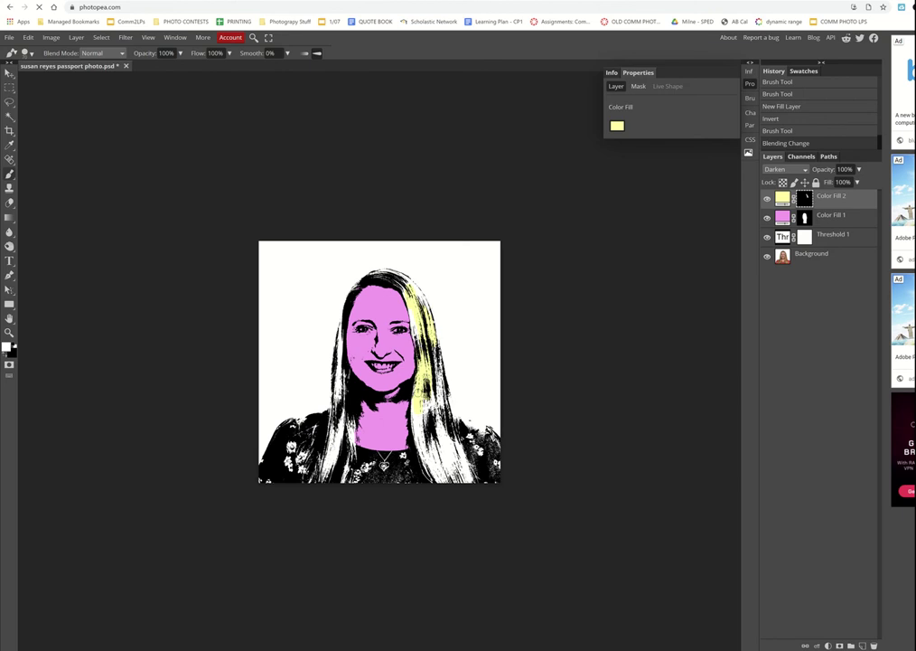
drag(348, 334, 365, 375)
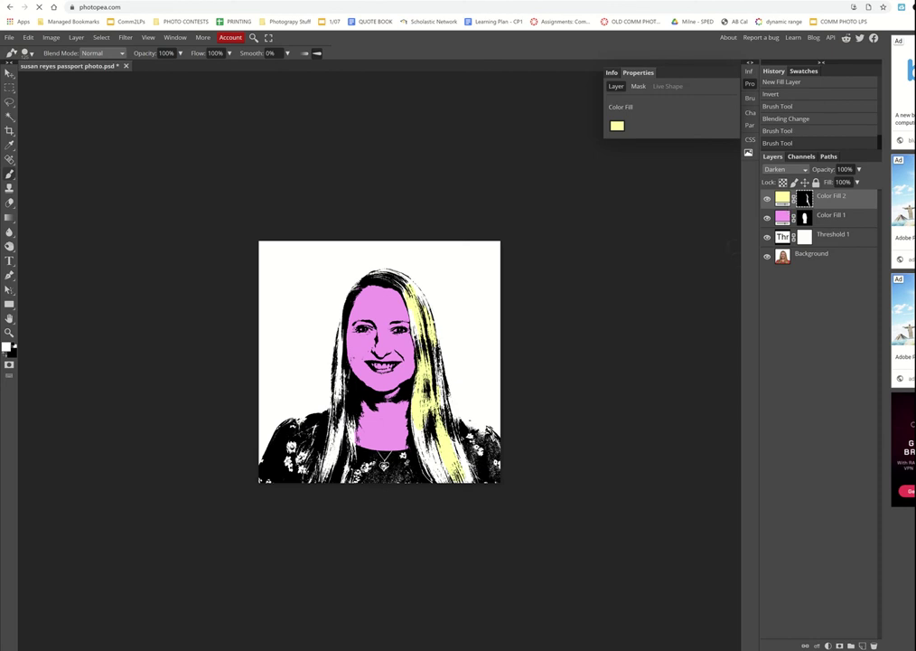
Flatten the coloured portrait's layers into a single image
click(78, 37)
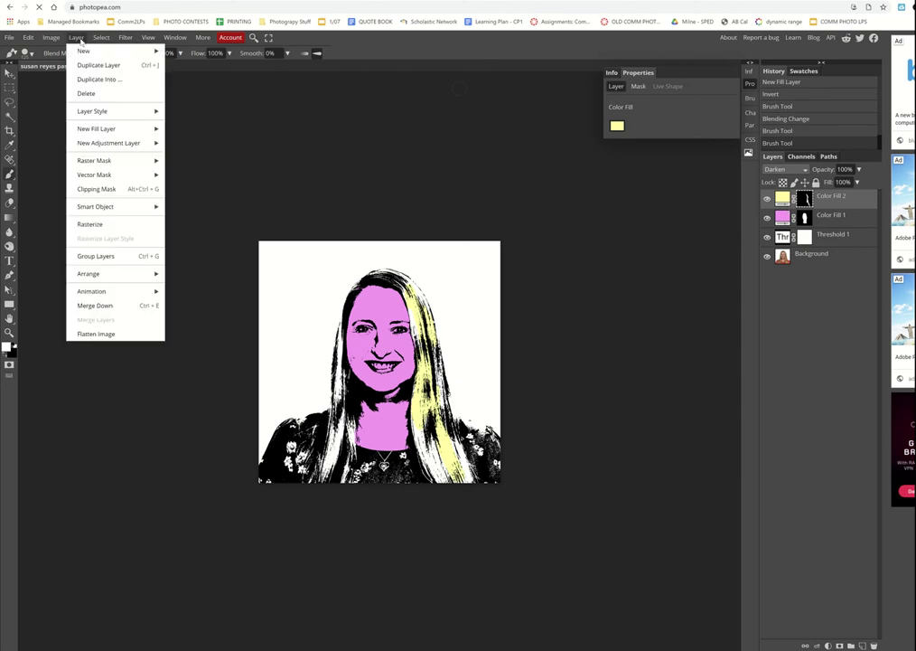
click(99, 333)
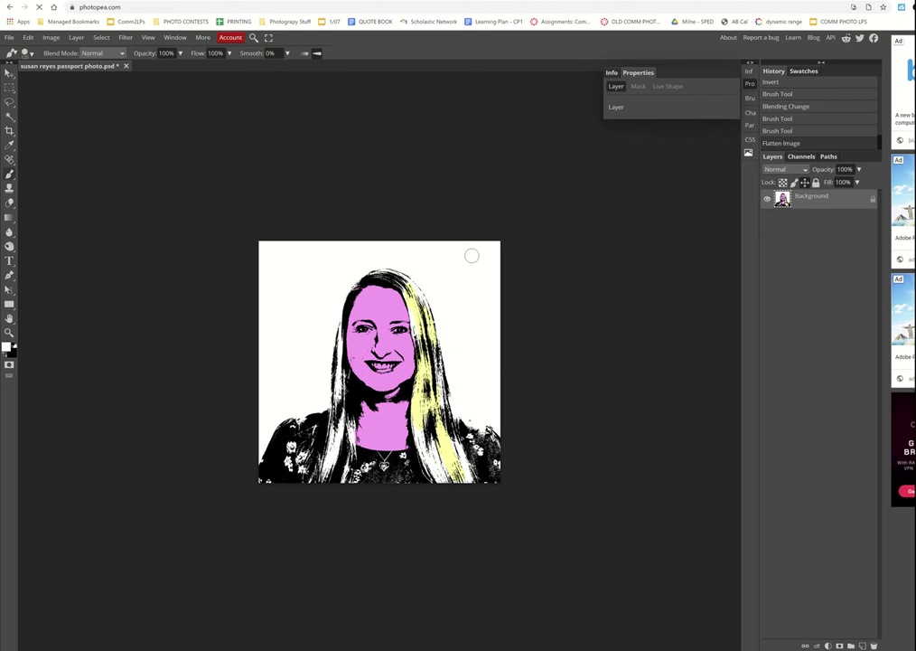
Open the file pop art example.psd from the Desktop folder
click(9, 37)
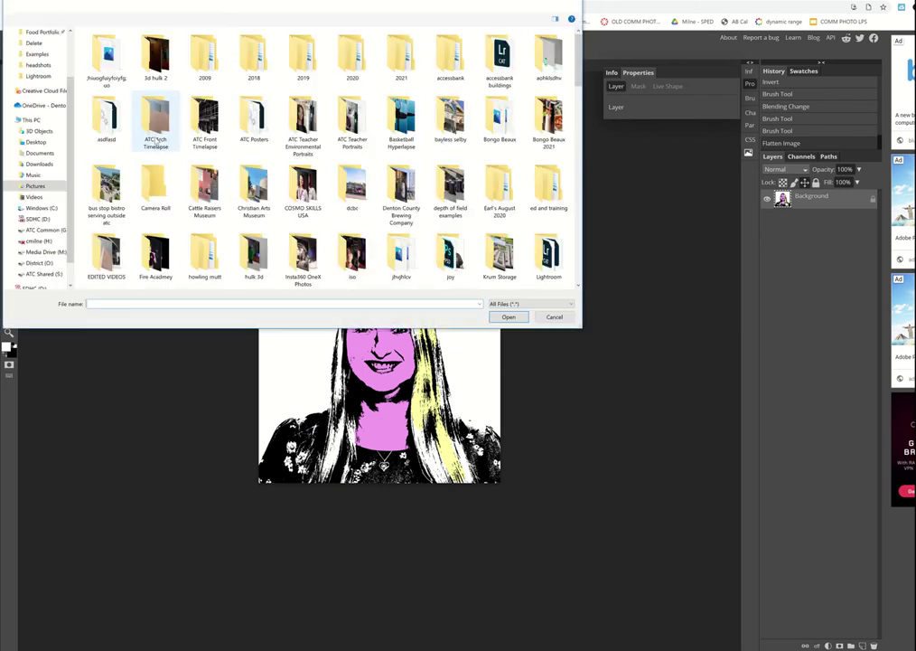
click(43, 143)
scroll(380, 228, down, 10)
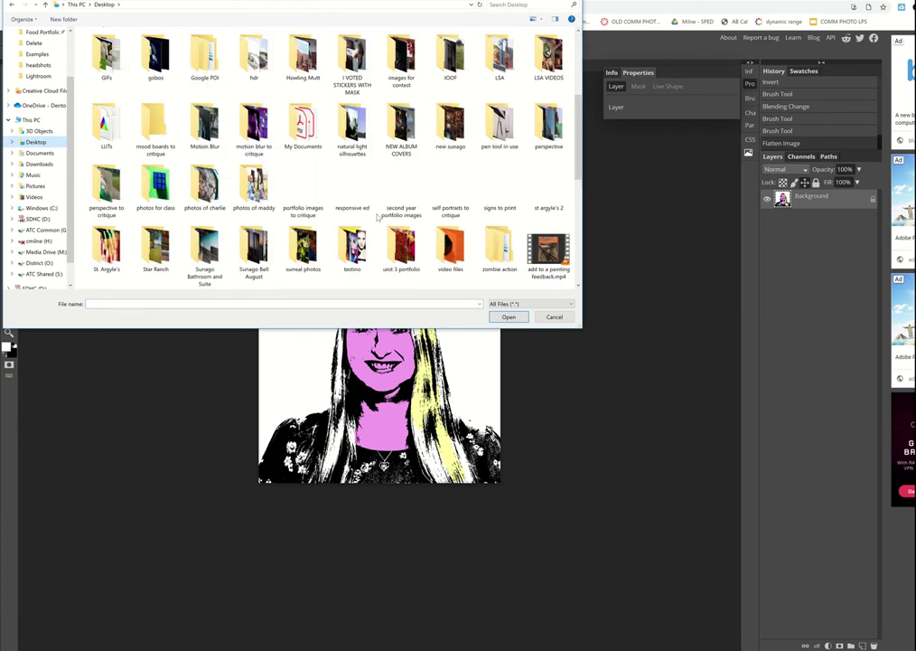
scroll(379, 227, down, 2)
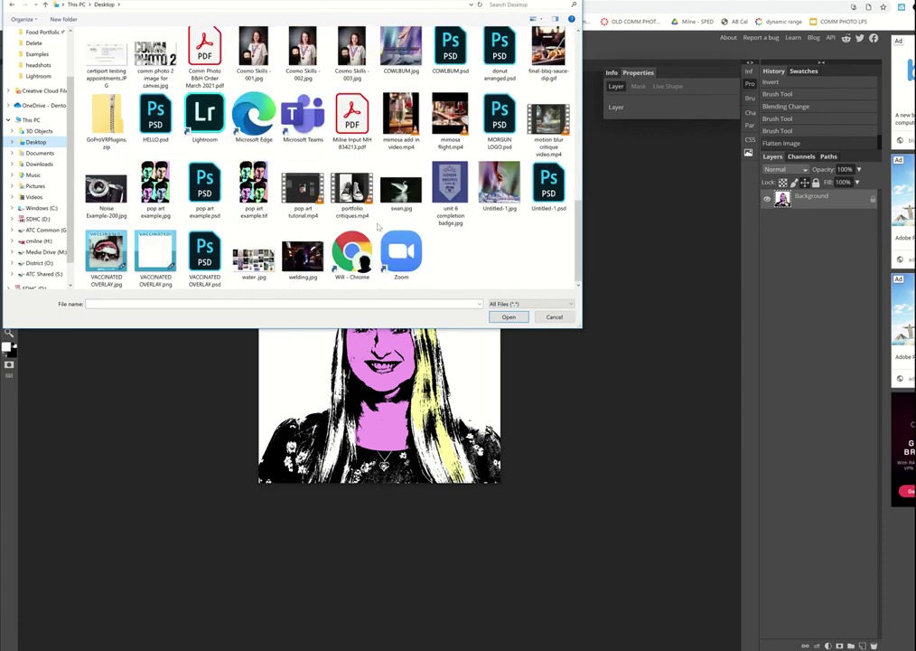
click(205, 187)
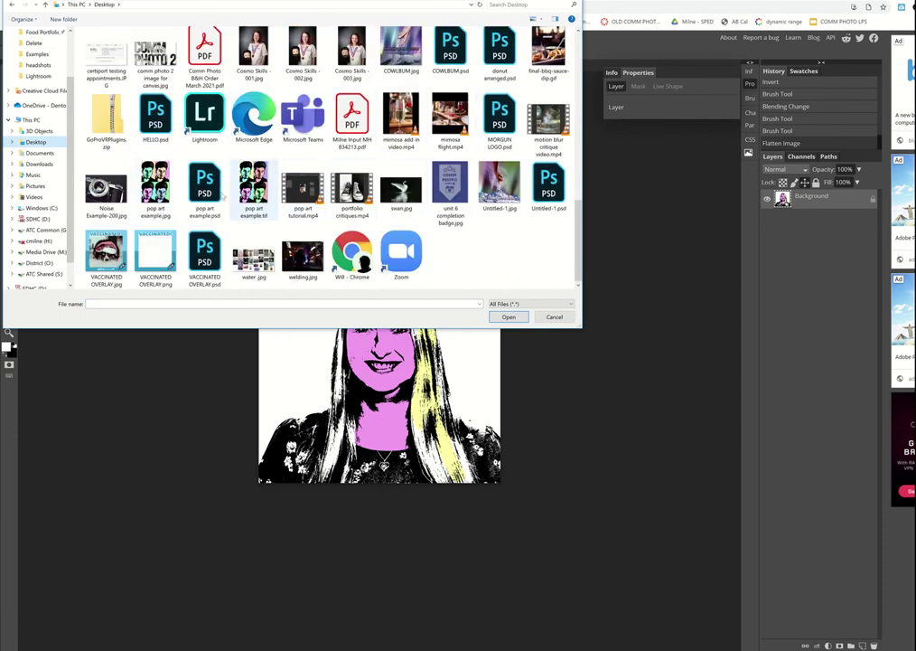
click(515, 317)
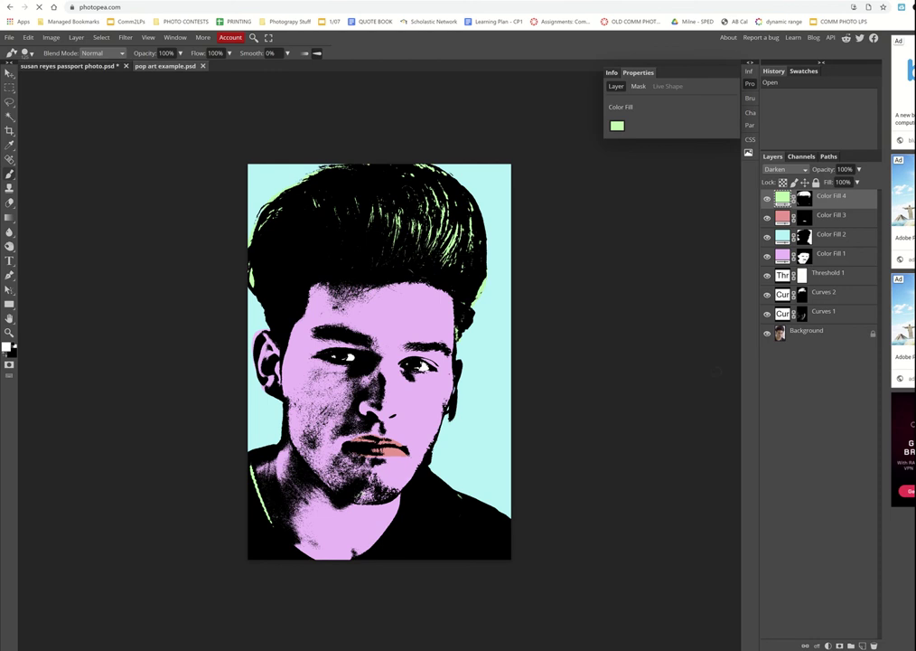
Flatten the pop art example image and unlock its Background layer
right_click(850, 204)
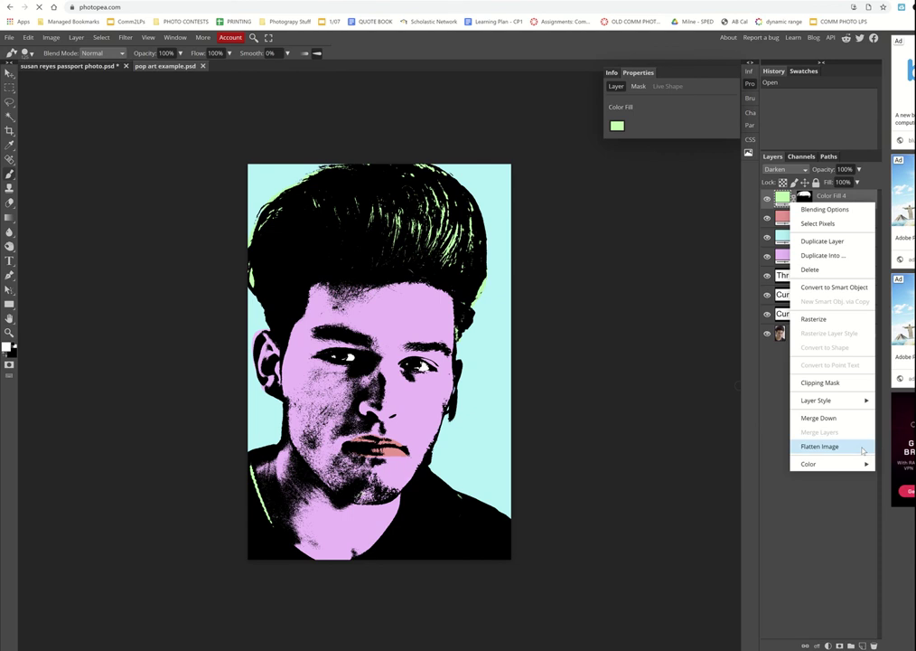
click(76, 38)
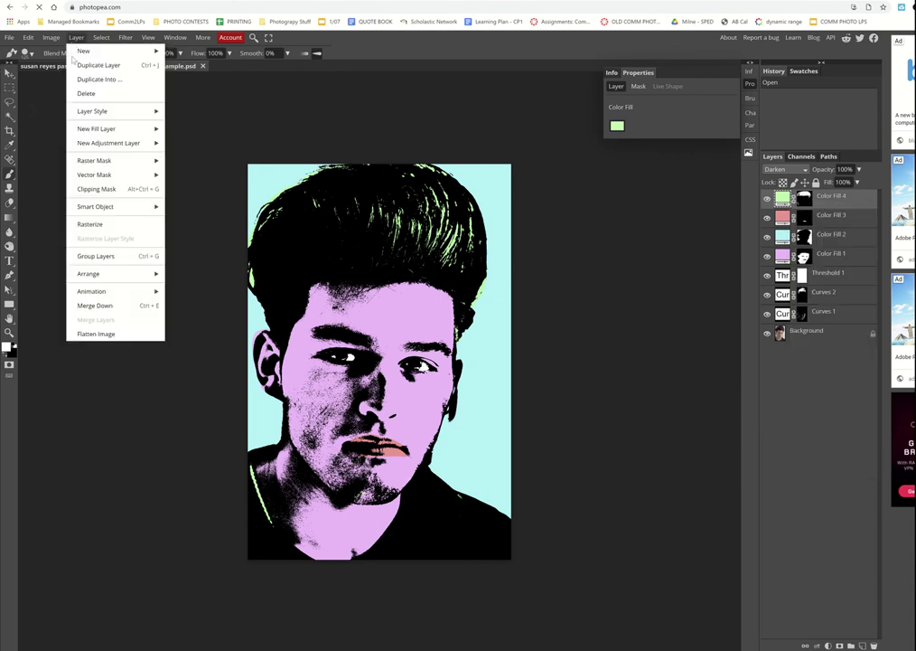
click(96, 334)
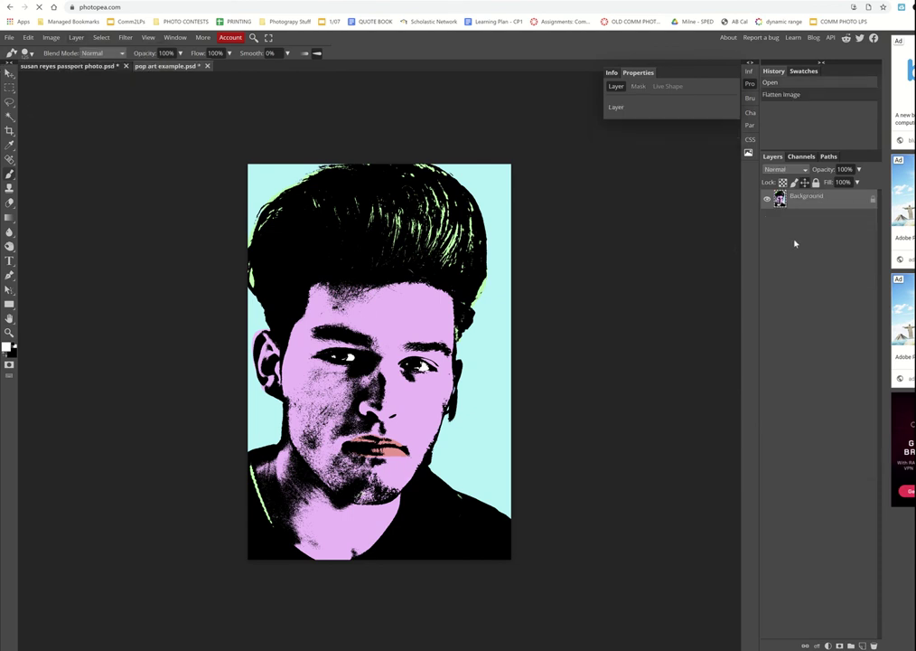
click(872, 201)
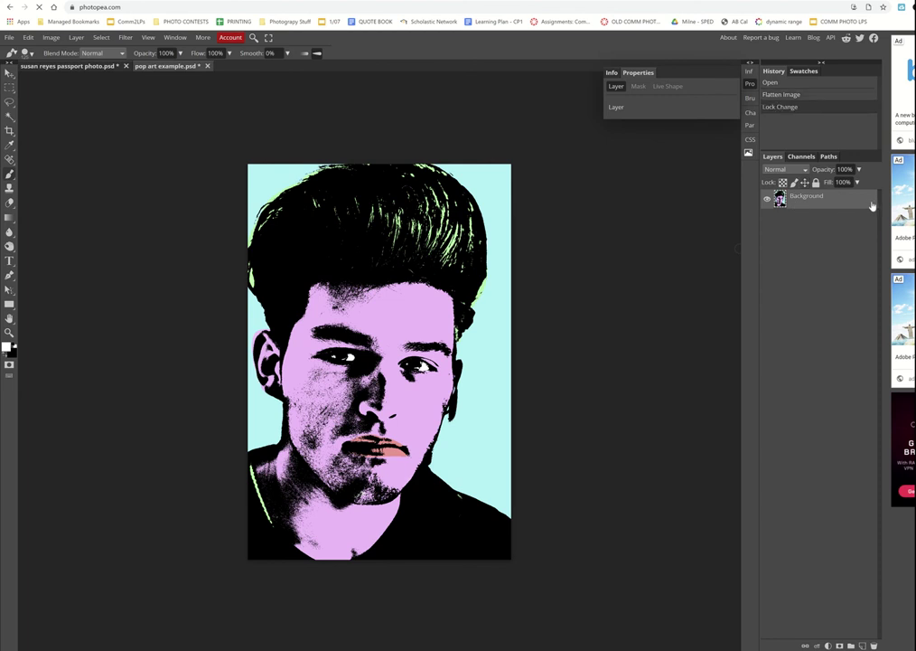
Enlarge the pop art example's canvas to 200% in both width and height, keeping the portrait centred
click(51, 38)
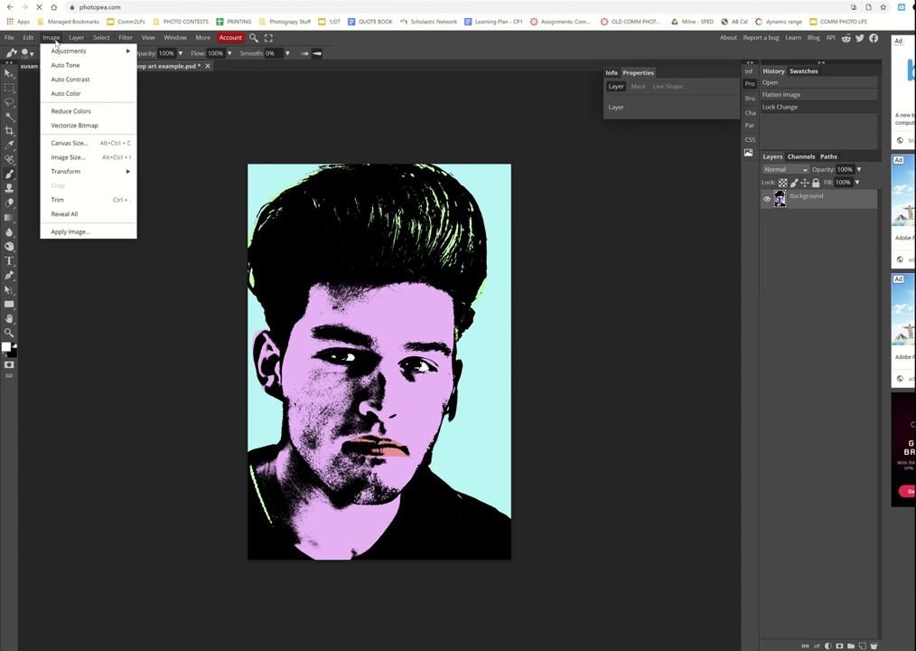
click(74, 143)
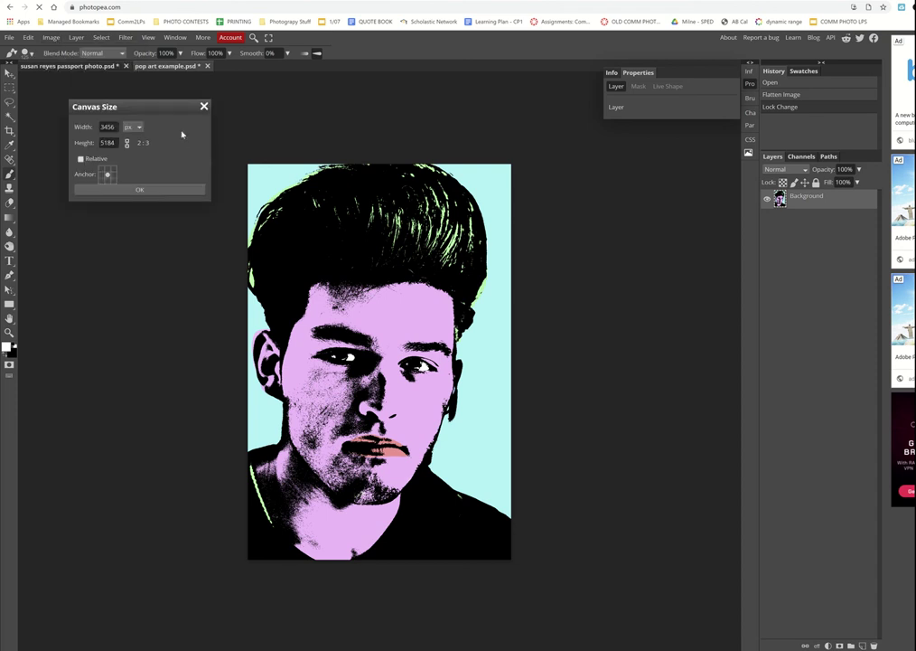
drag(154, 108, 613, 270)
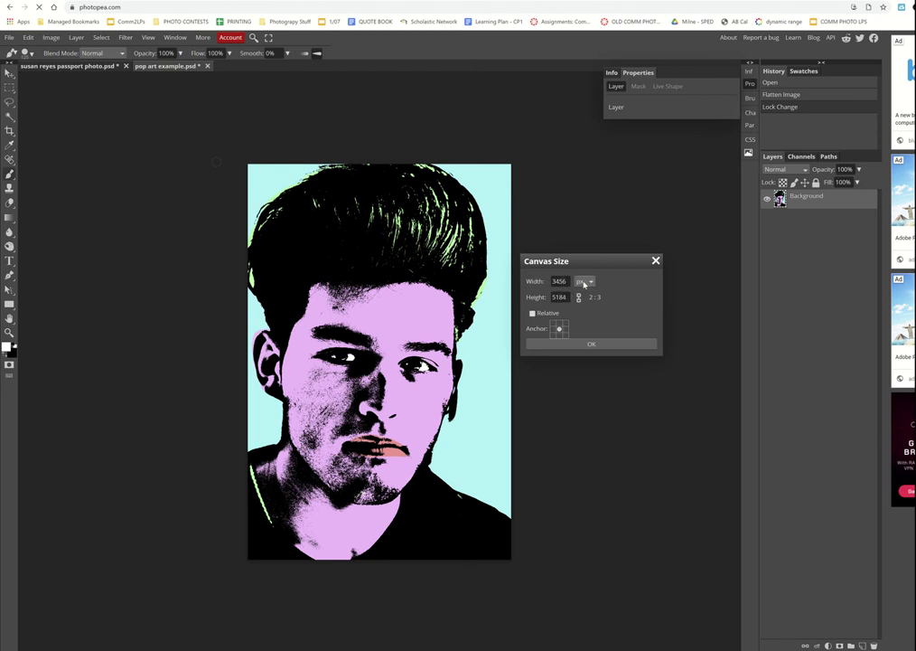
click(583, 282)
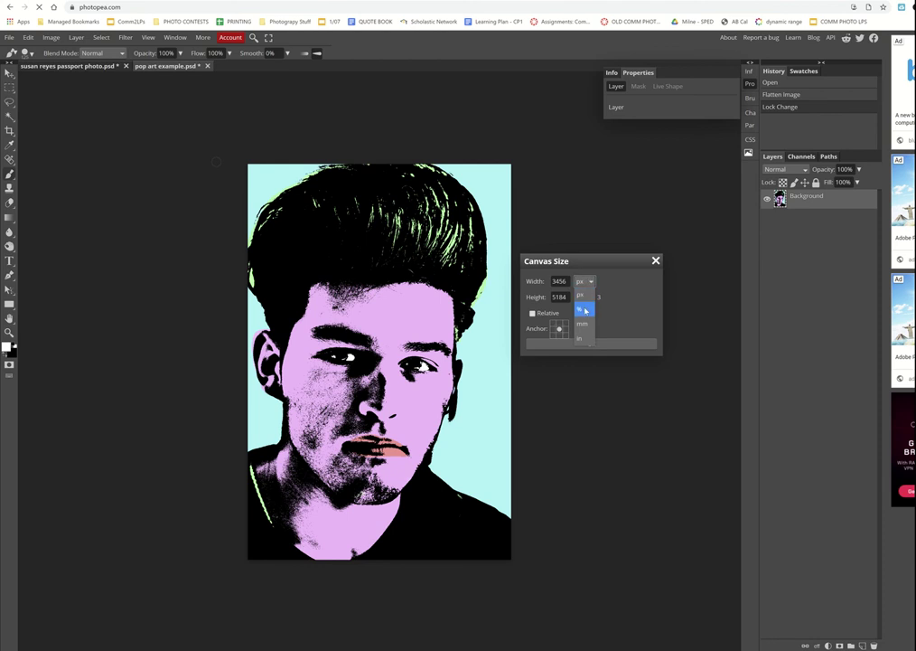
click(584, 311)
drag(557, 281, 546, 282)
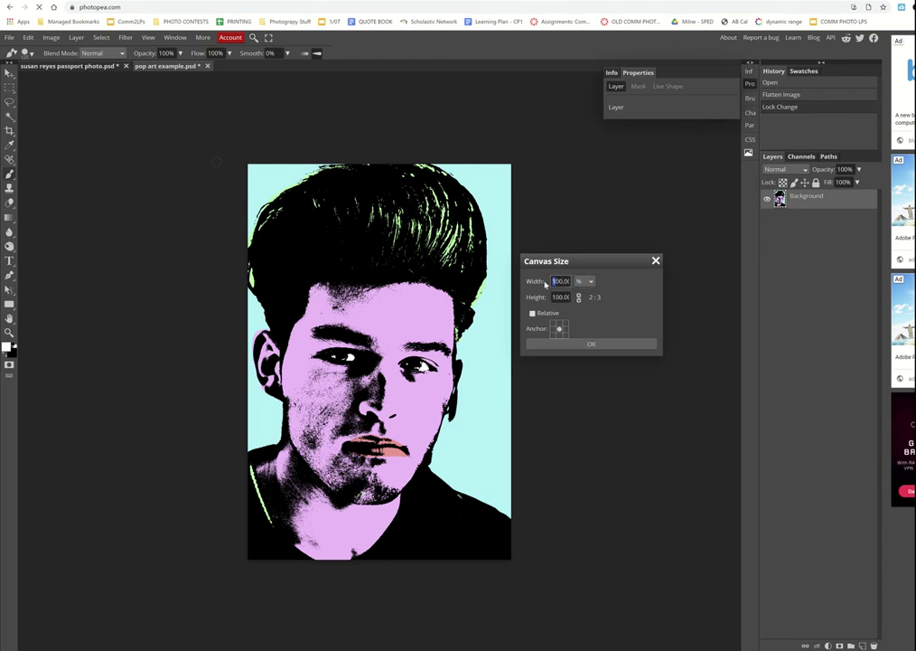
text(2)
key(Tab)
text(2)
click(592, 344)
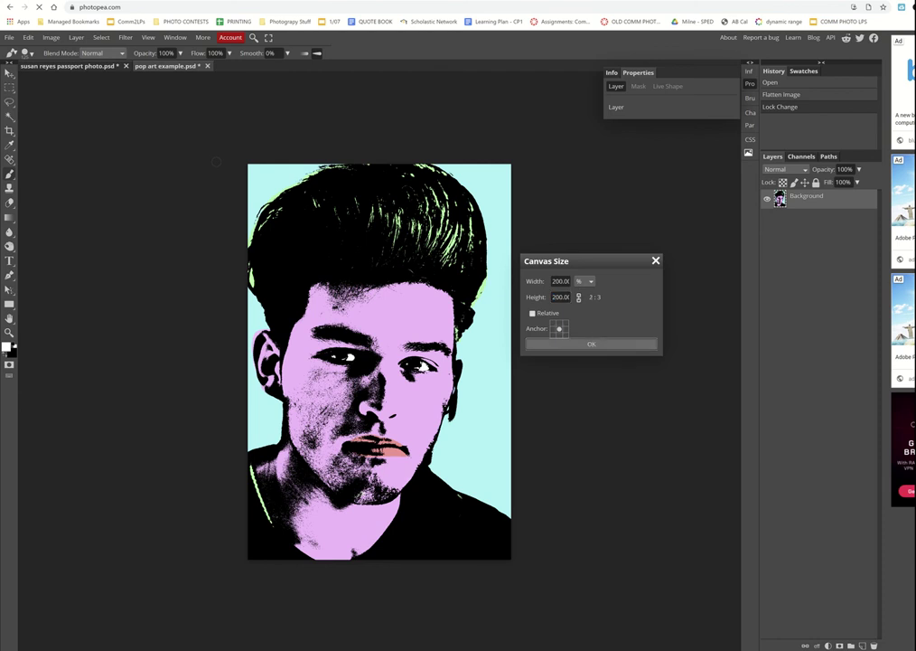
click(592, 345)
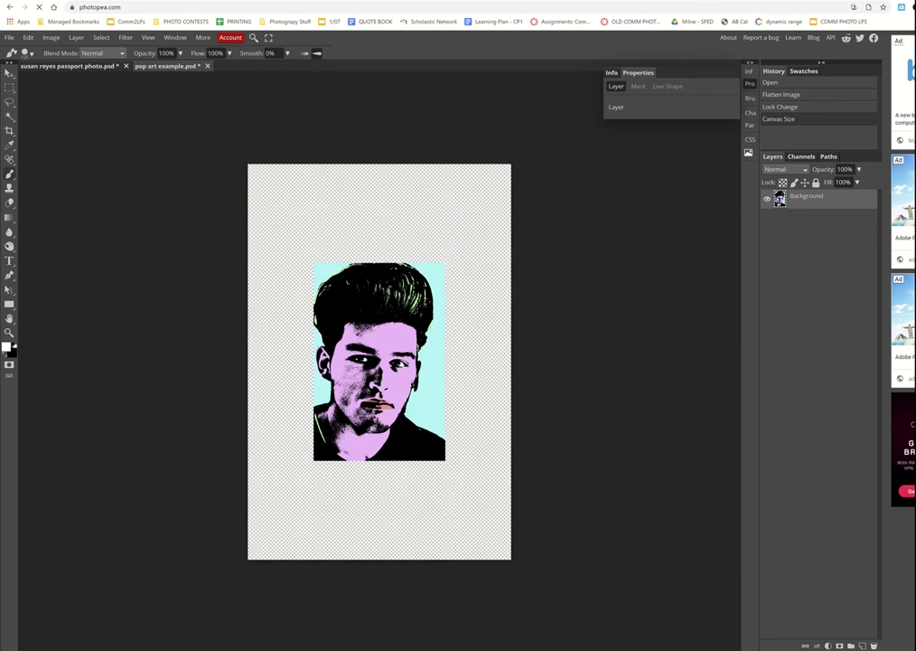
Move the portrait into the canvas's lower-left quarter and undo the trial duplicate layer
click(9, 71)
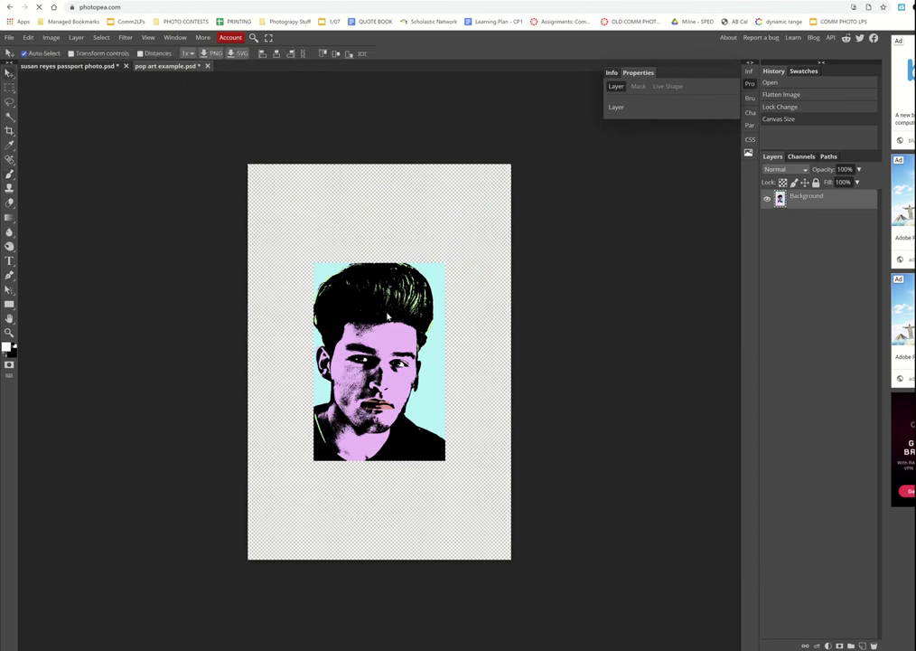
drag(378, 346, 357, 436)
key(ctrl+z)
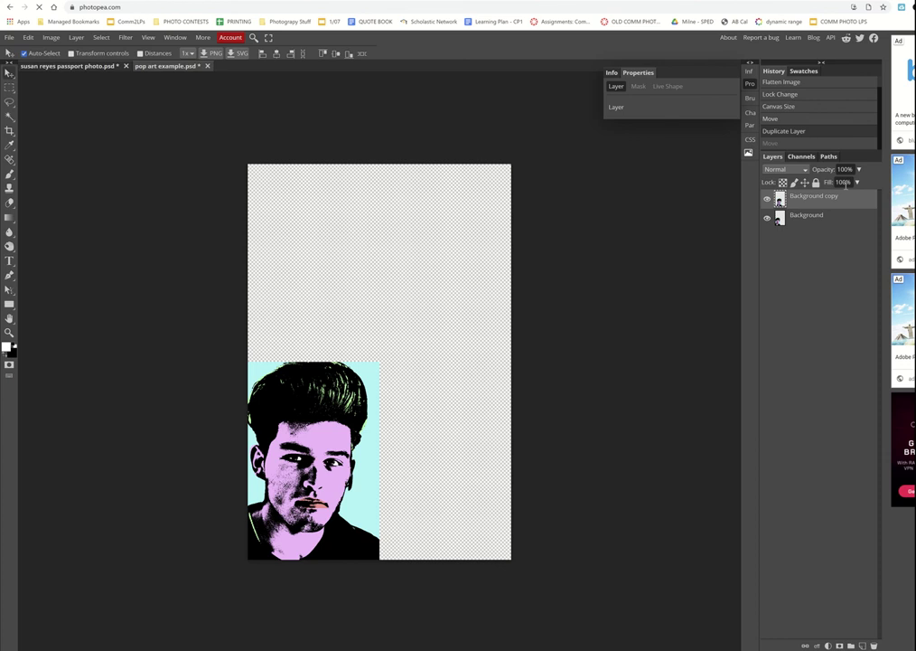
key(ctrl+z)
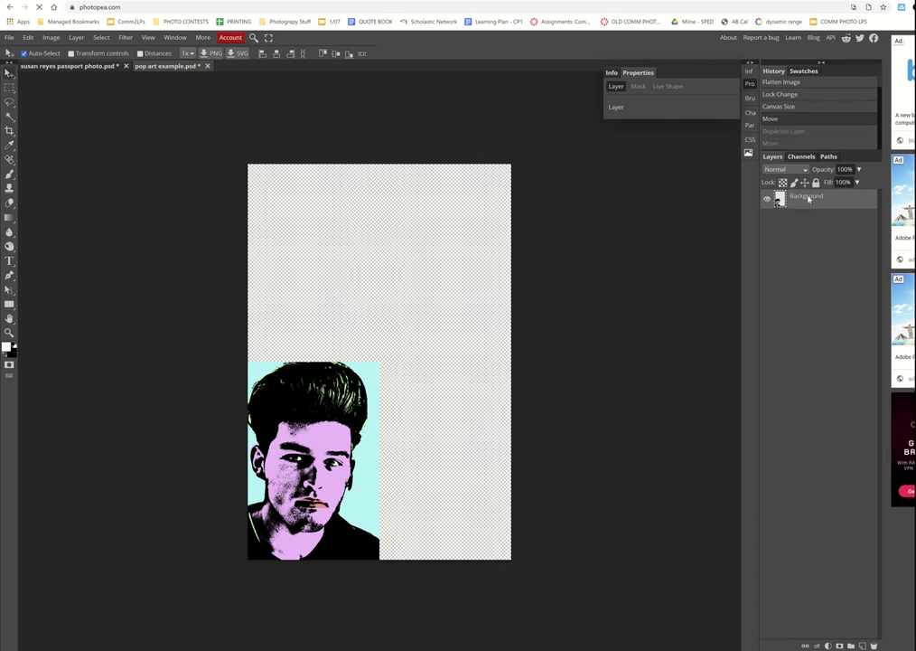
Fill the other three quarters of the canvas with duplicates of the portrait and delete the surplus layer Background copy 2
key(ctrl+j)
drag(362, 449, 492, 448)
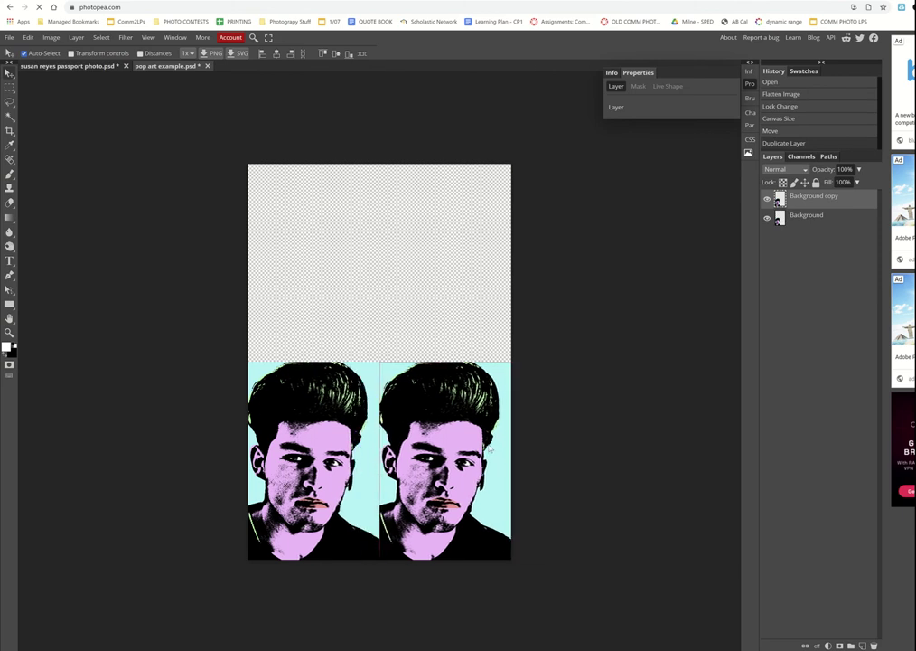
drag(489, 446, 439, 259)
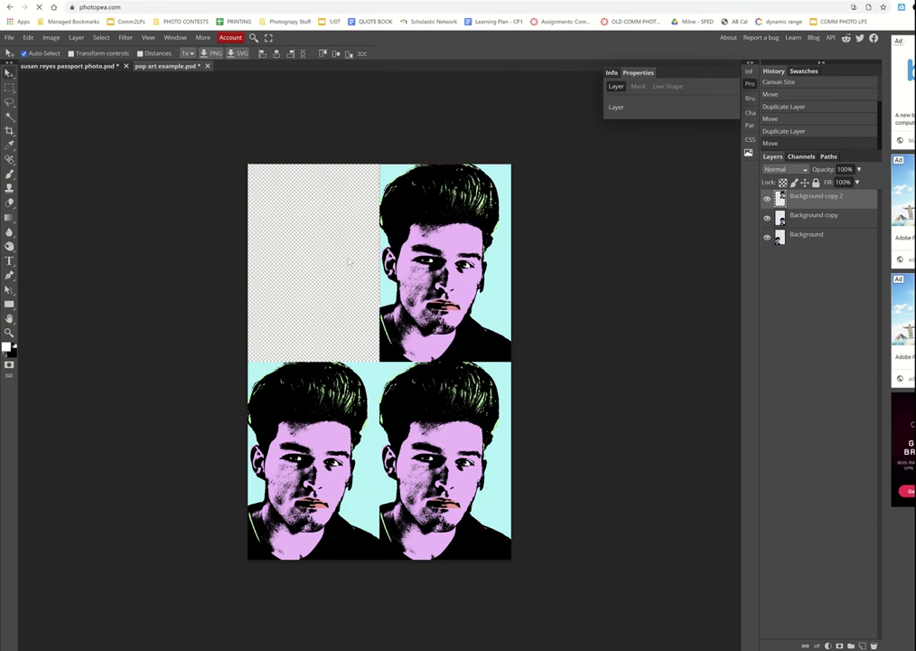
alt+drag(350, 262, 272, 267)
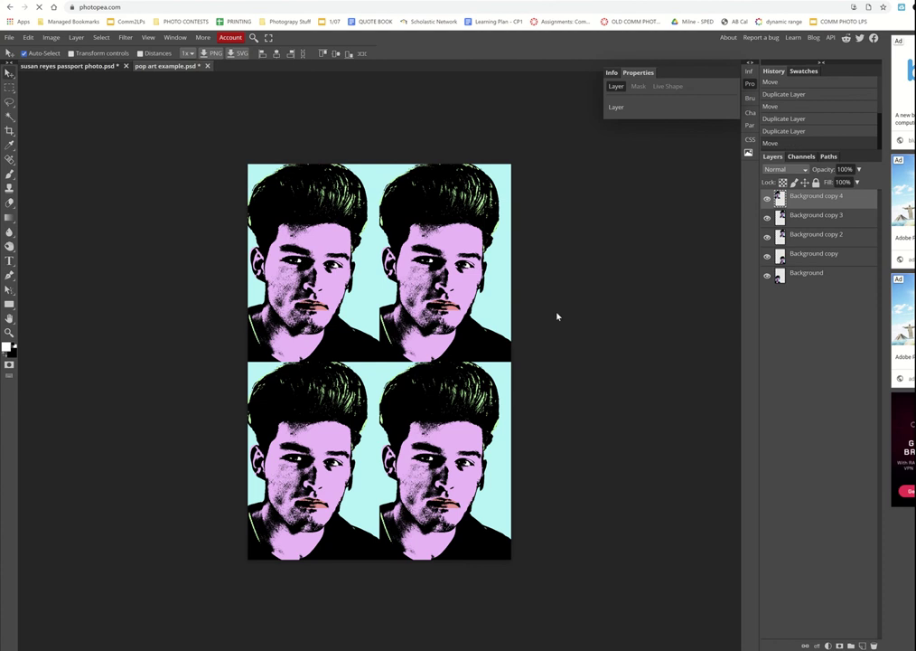
click(804, 239)
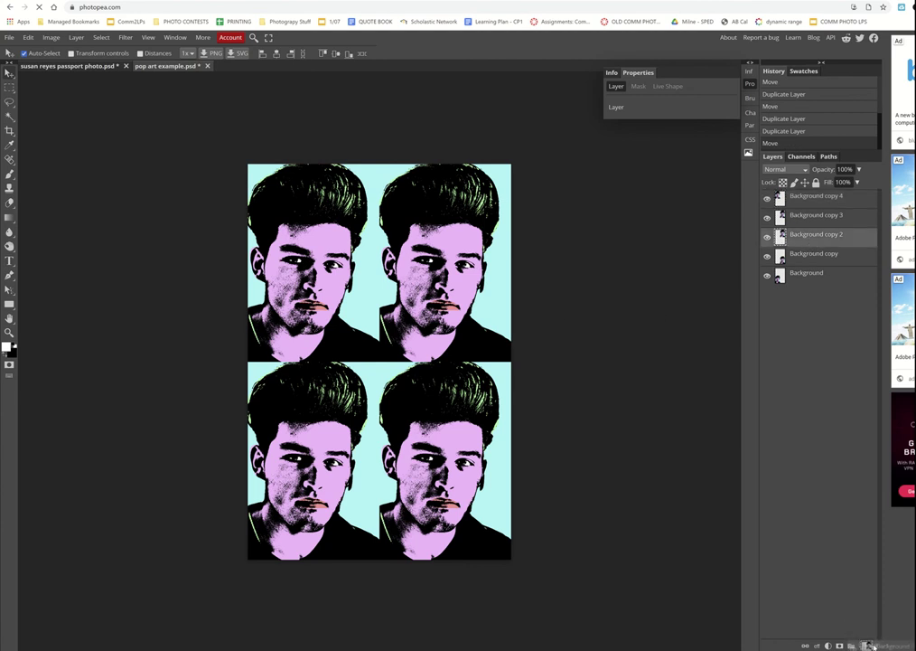
click(872, 646)
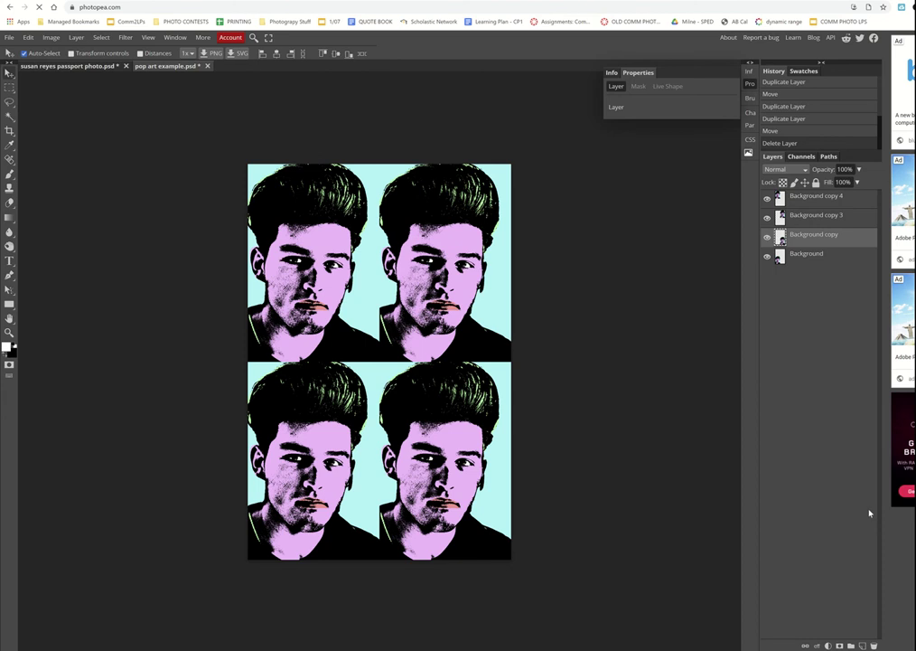
Add a Hue/Saturation adjustment layer above Background copy 4 with hue -54 and clip it to that layer
click(822, 199)
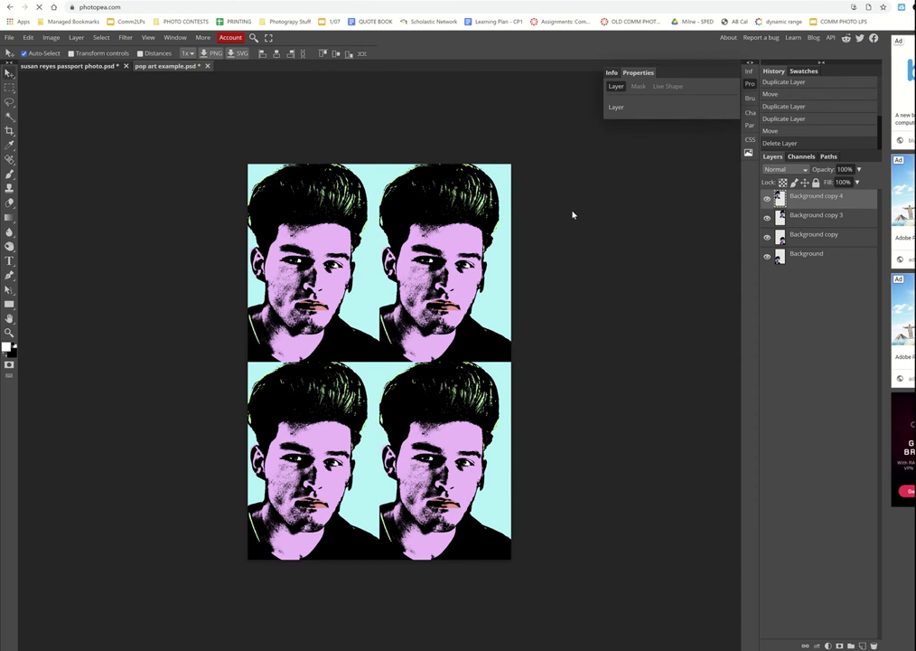
click(827, 645)
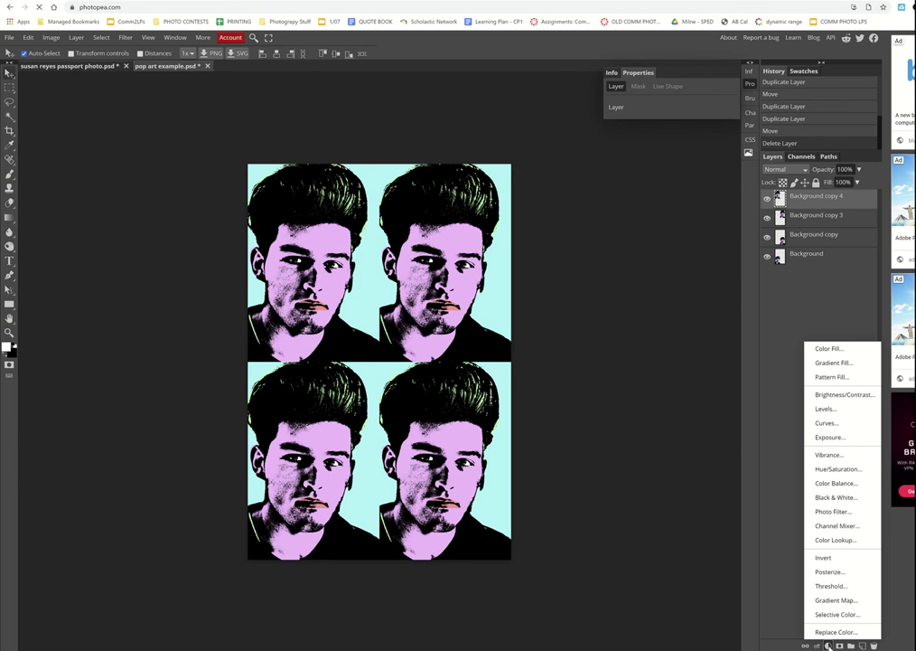
click(833, 468)
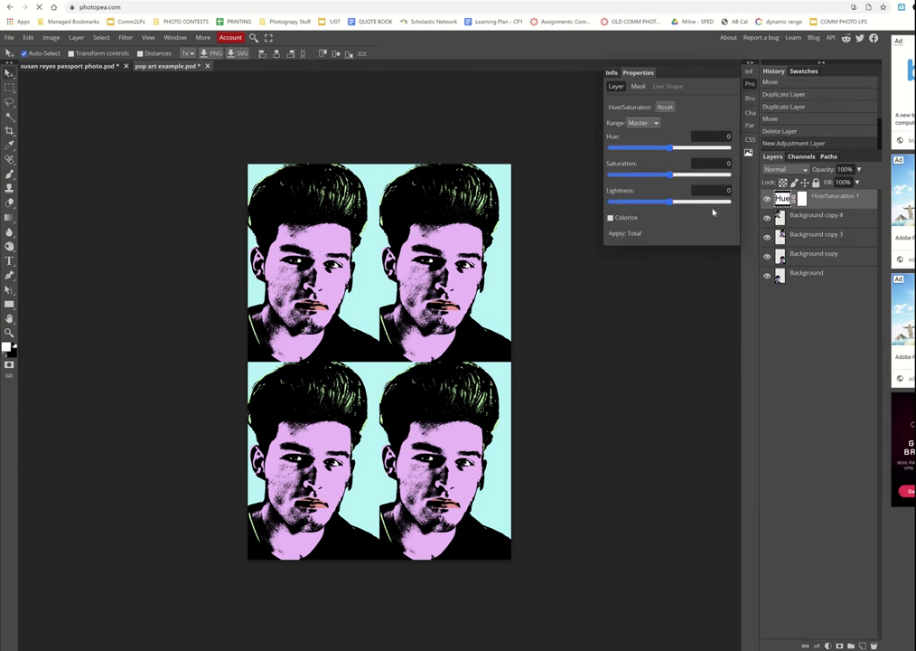
drag(669, 149, 653, 149)
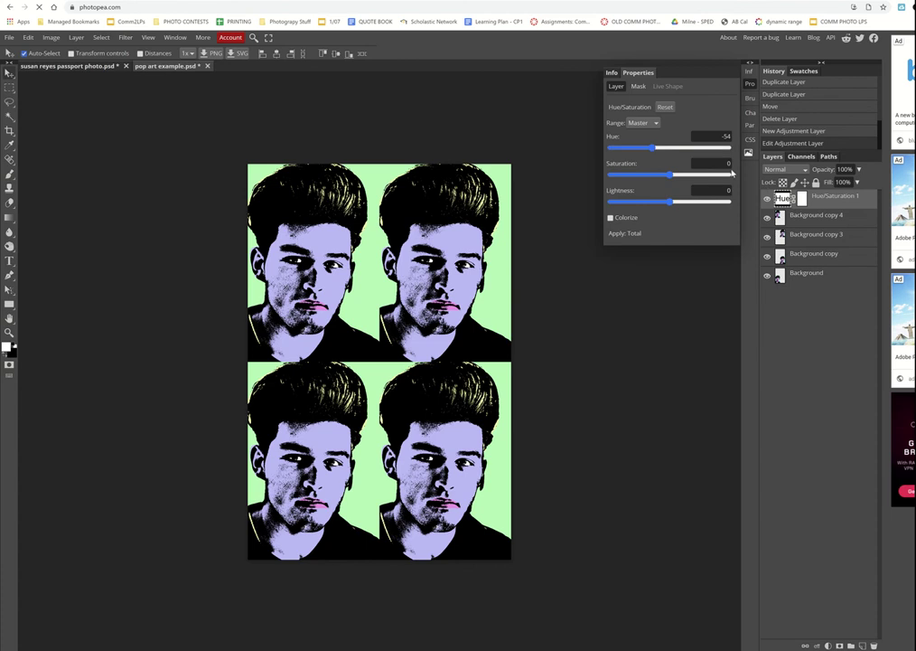
right_click(833, 206)
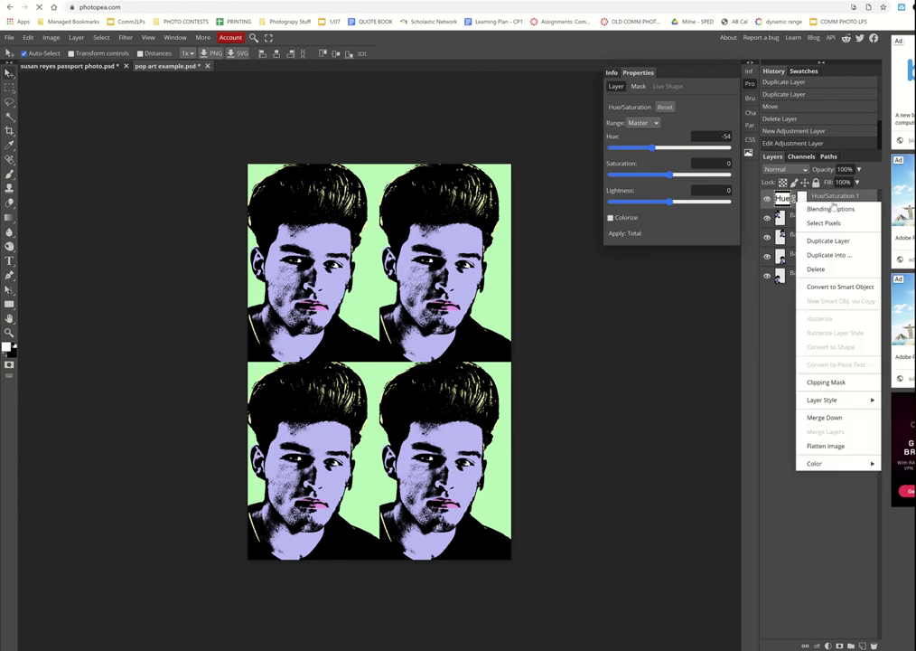
click(841, 387)
Compare the upper-left portrait with and without the clipped Hue/Saturation adjustment and set its hue to 126
drag(661, 151, 707, 150)
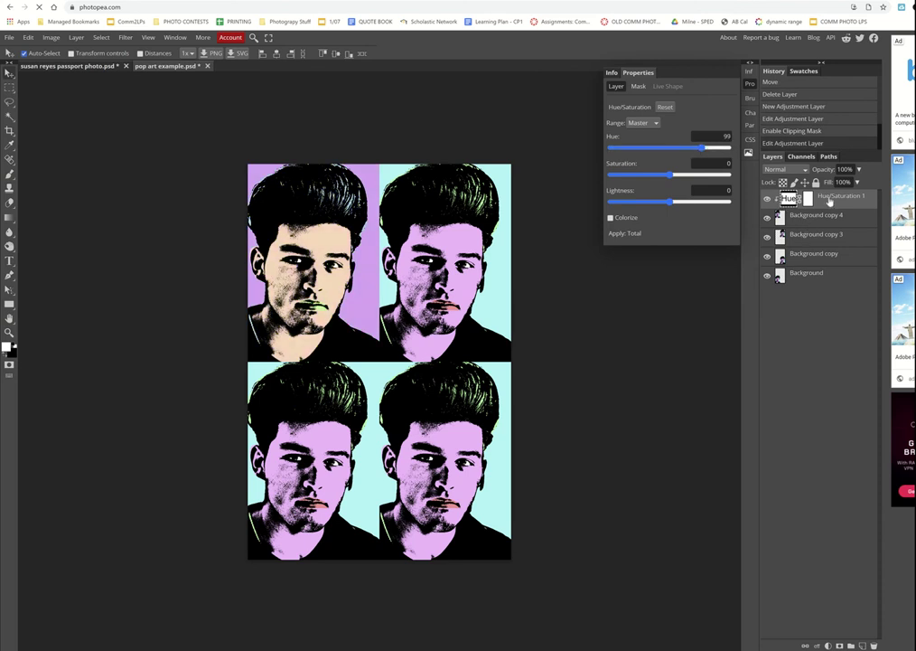
click(768, 198)
click(767, 198)
drag(707, 149, 711, 151)
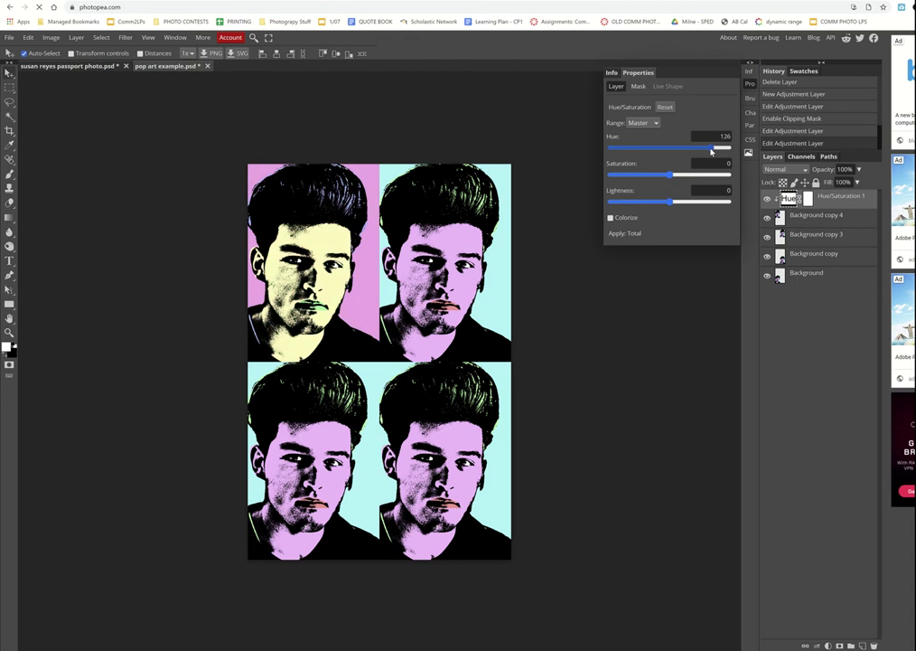
Recolour the upper-right portrait on layer Background copy 3 directly with a Hue/Saturation adjustment at hue 180
click(801, 220)
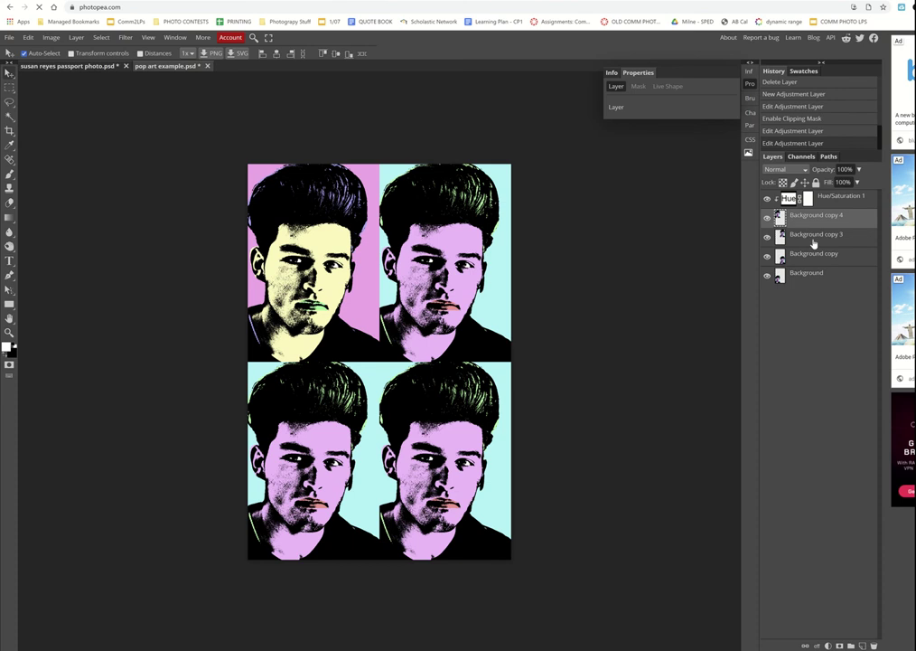
click(813, 239)
click(51, 38)
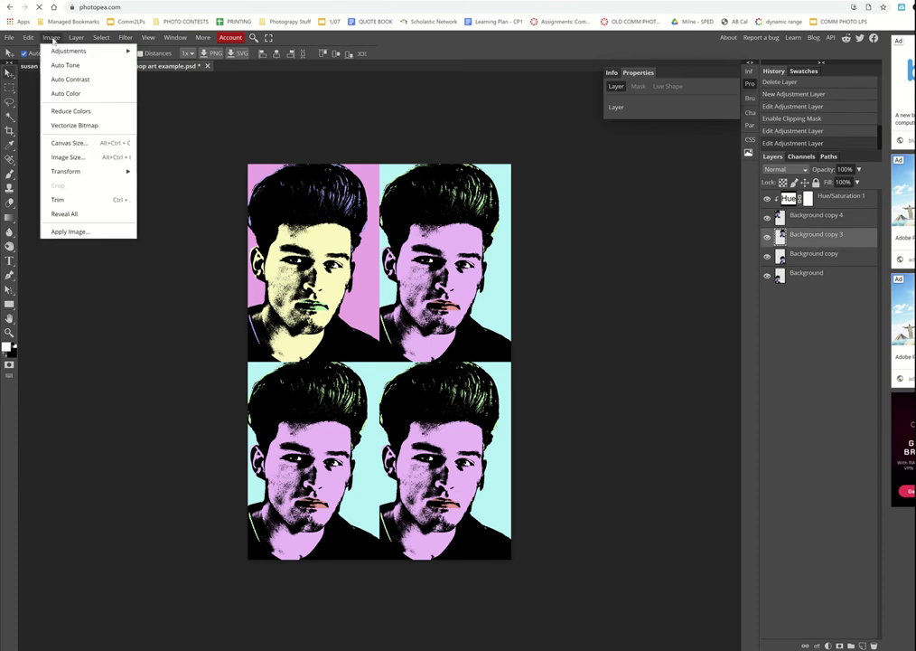
mouse_move(109, 51)
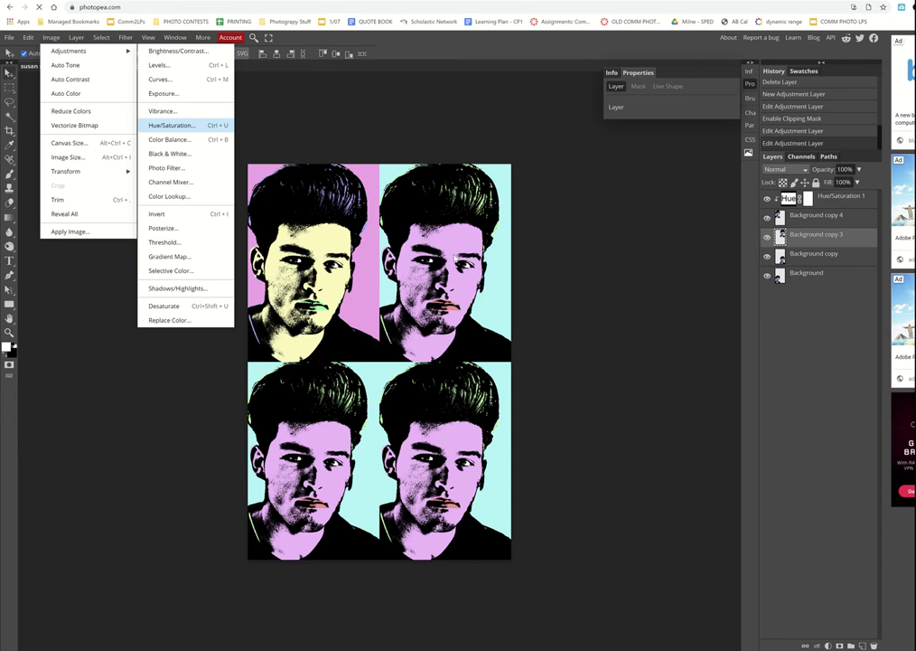
key(ctrl+u)
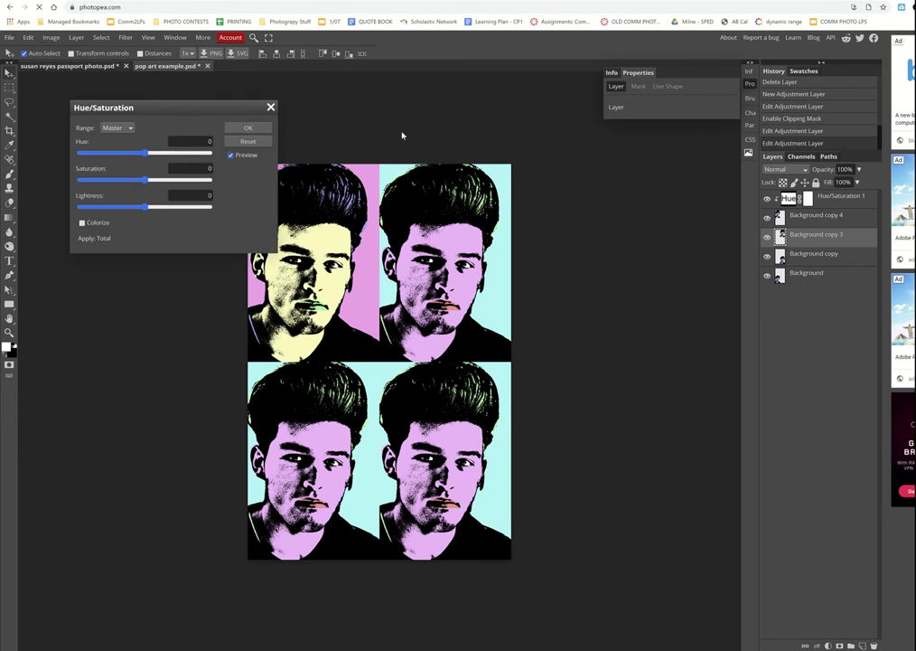
drag(226, 108, 675, 280)
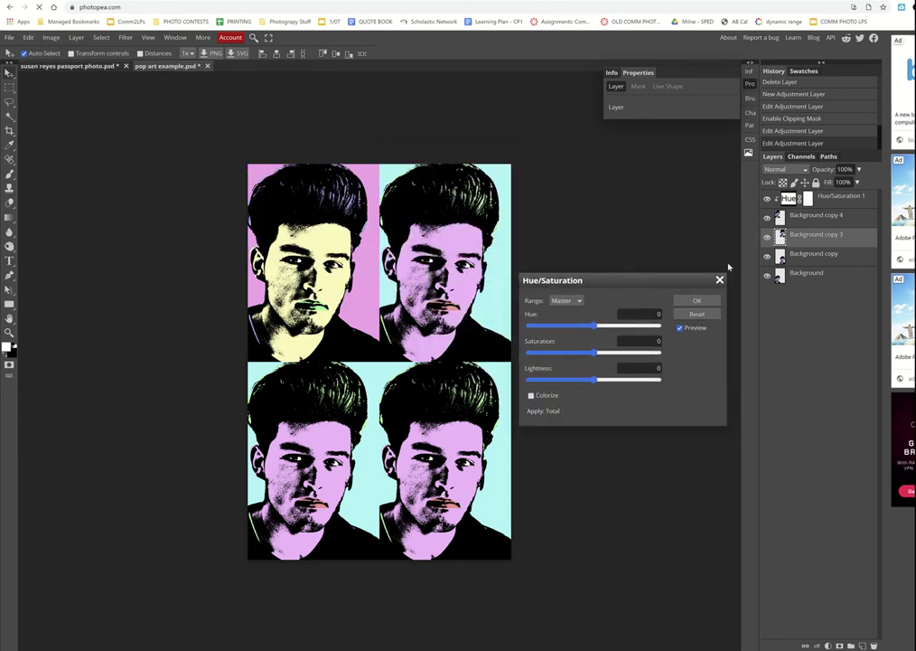
drag(595, 325, 666, 329)
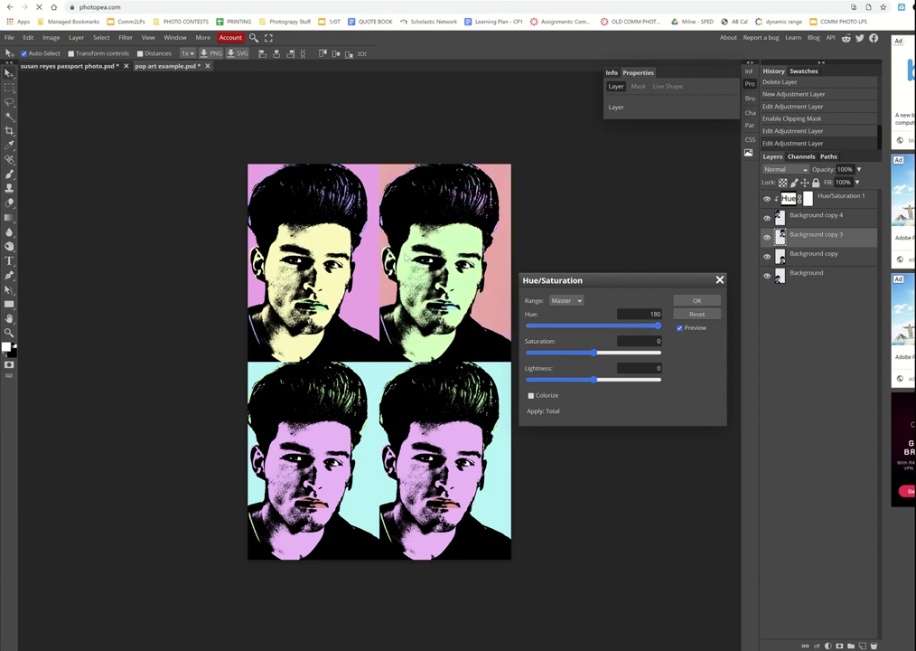
click(696, 301)
Recolour the lower-right portrait on layer Background copy with a Hue/Saturation adjustment at a hue of about -83
click(840, 253)
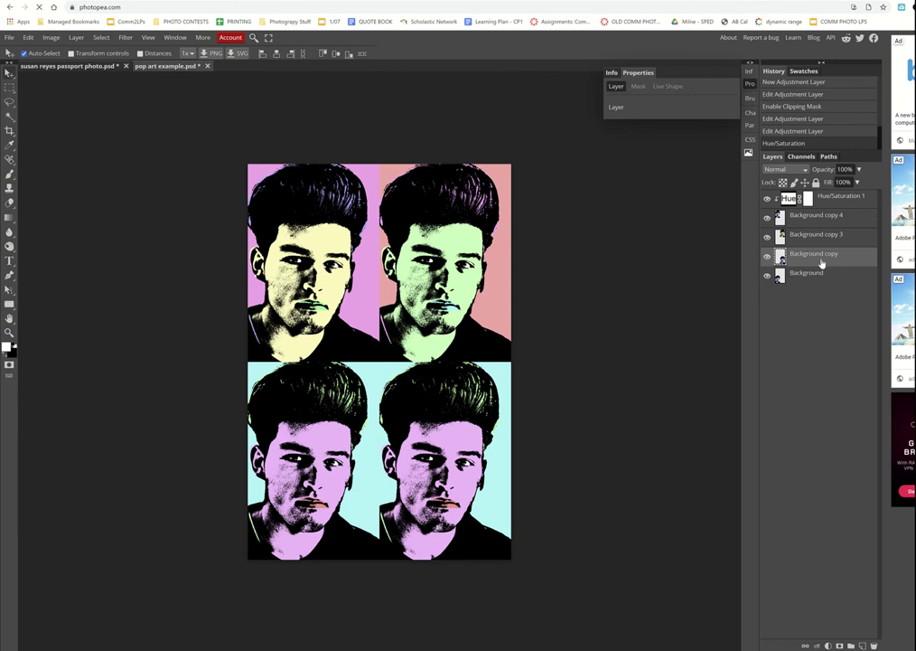
click(52, 37)
mouse_move(69, 51)
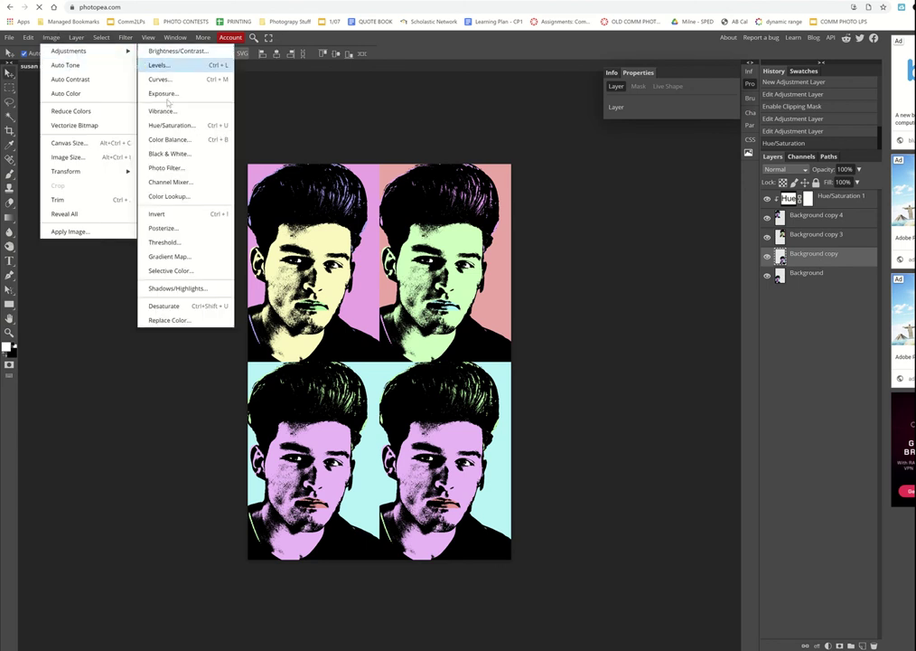
click(170, 126)
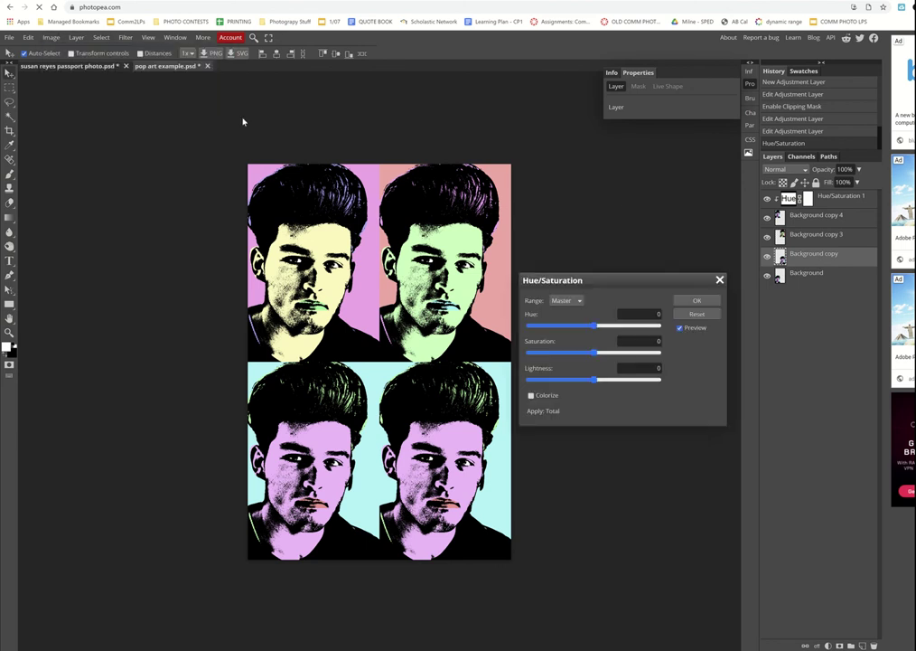
click(567, 328)
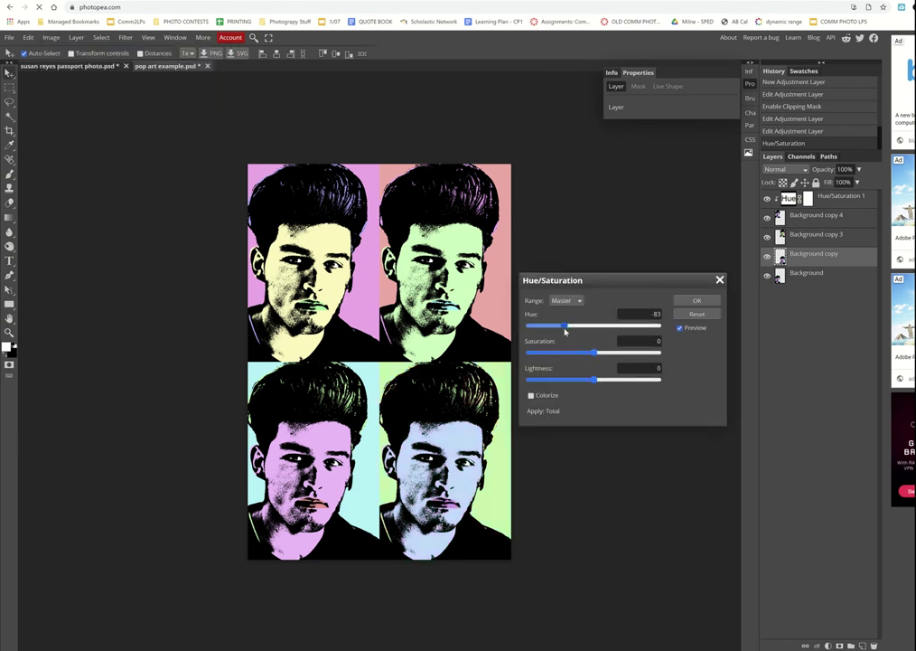
click(697, 301)
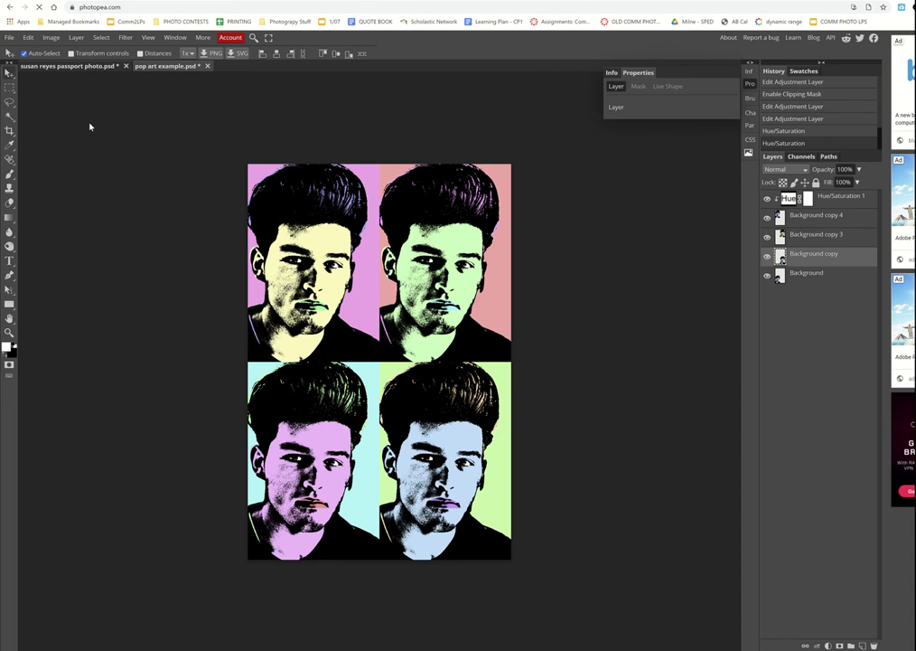
Export the finished four-portrait pop art as a TIFF file at its full size of 6912 by 10368 px
click(9, 38)
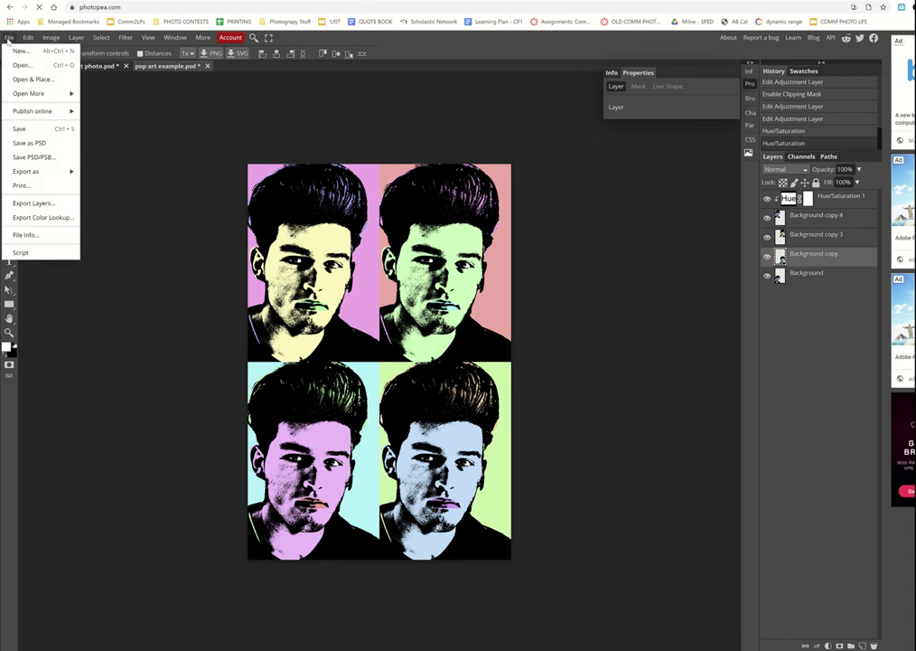
mouse_move(64, 171)
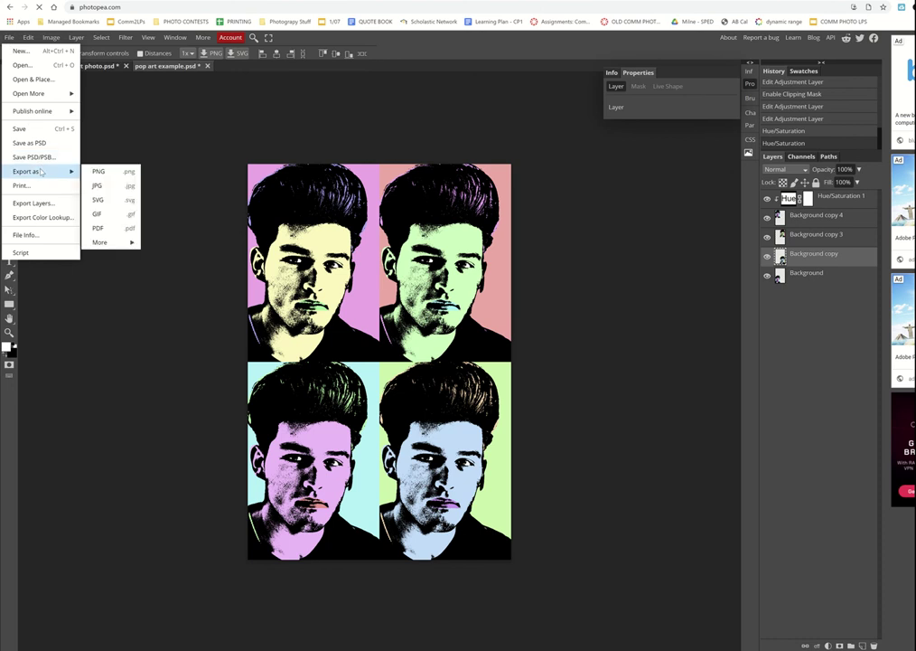
mouse_move(113, 243)
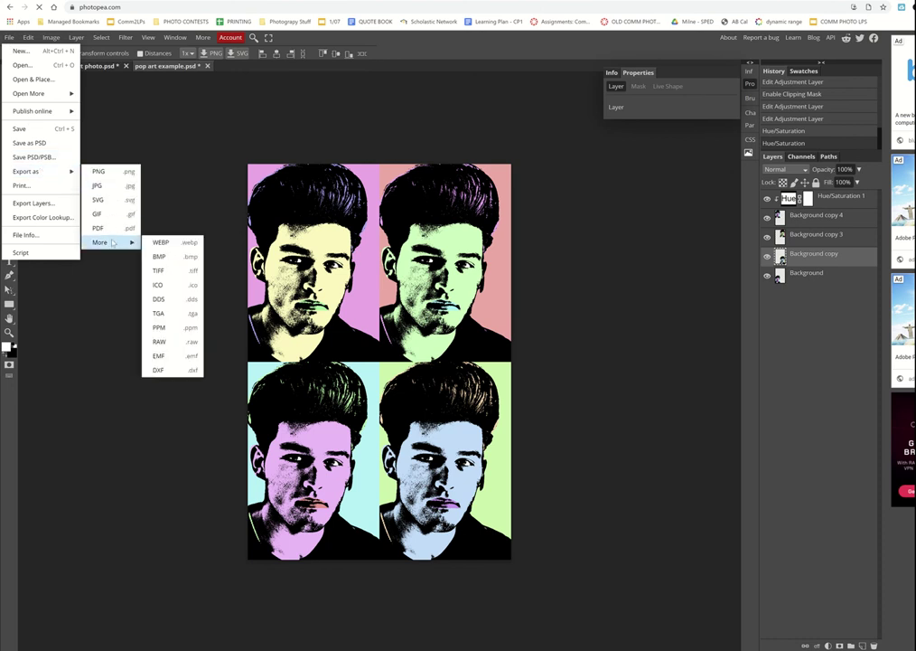
click(158, 271)
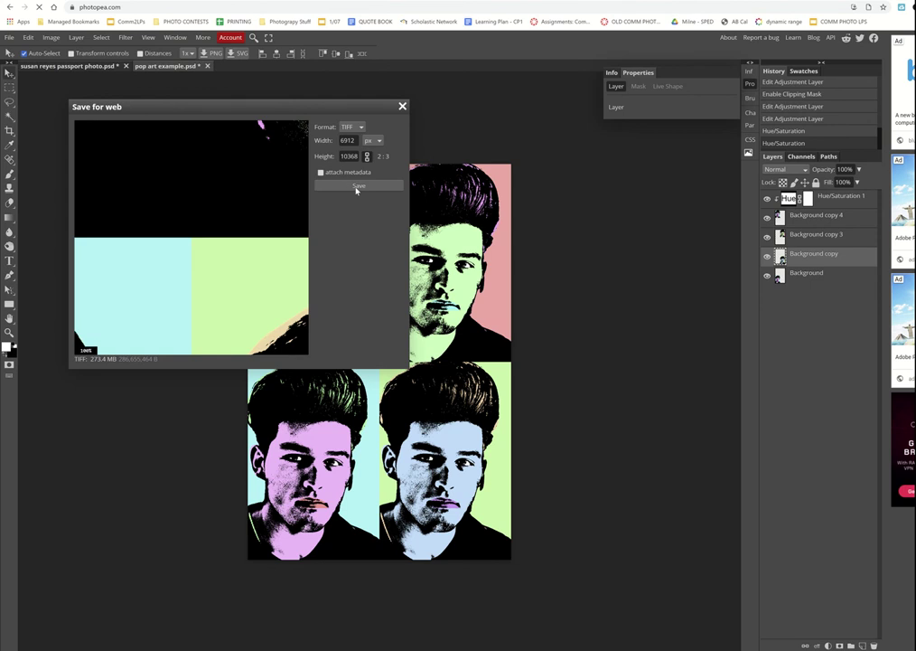
click(357, 186)
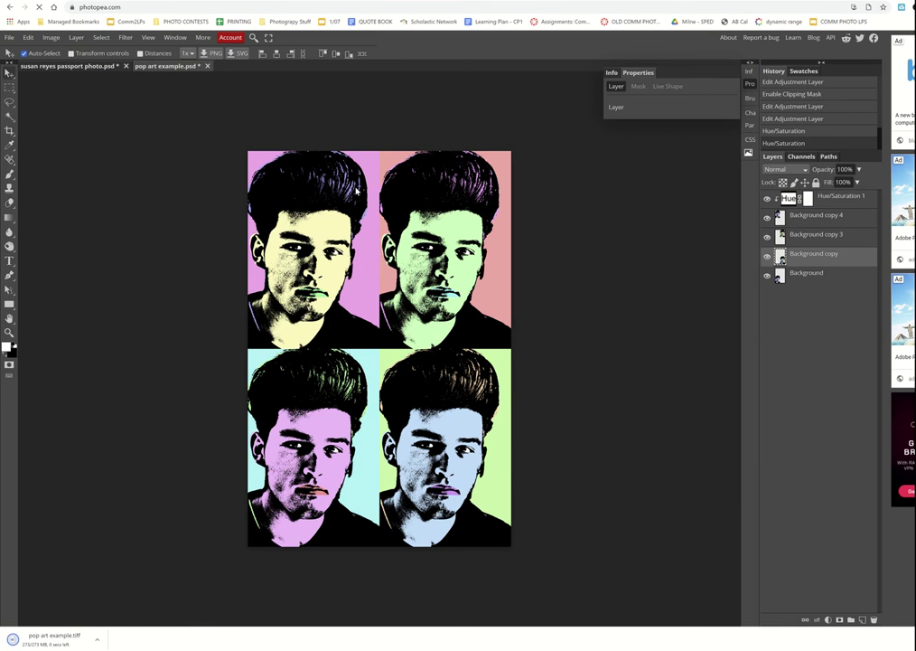
Resize the whole pop art image to 50 percent of its width and height, keeping proportions and resampling on
click(51, 37)
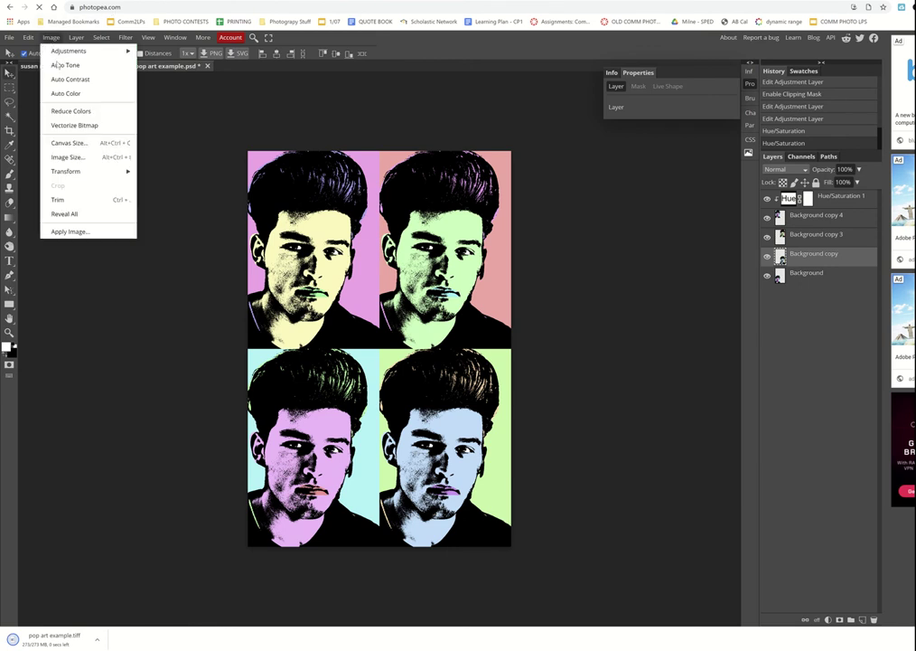
click(66, 157)
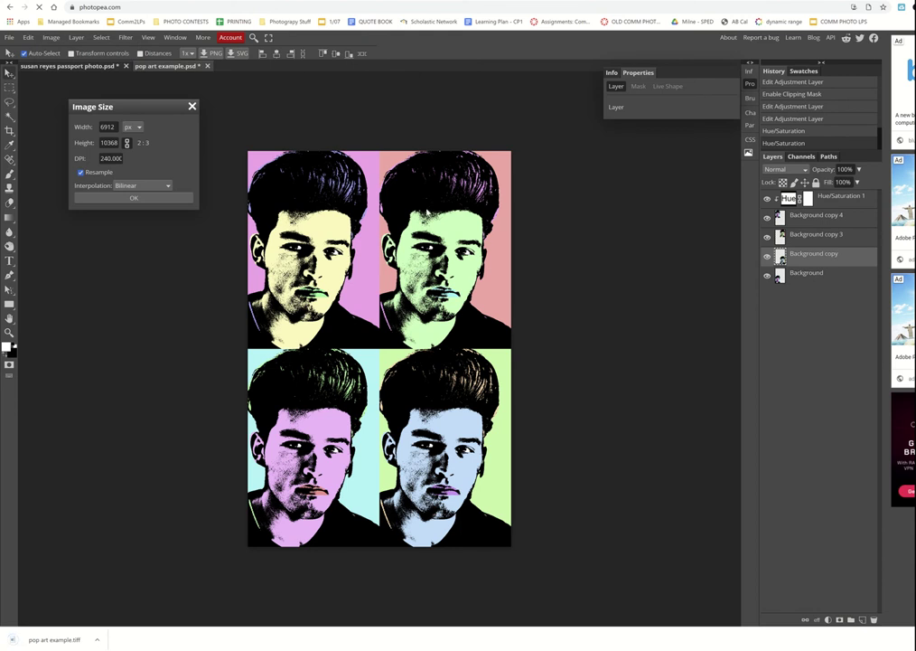
click(132, 127)
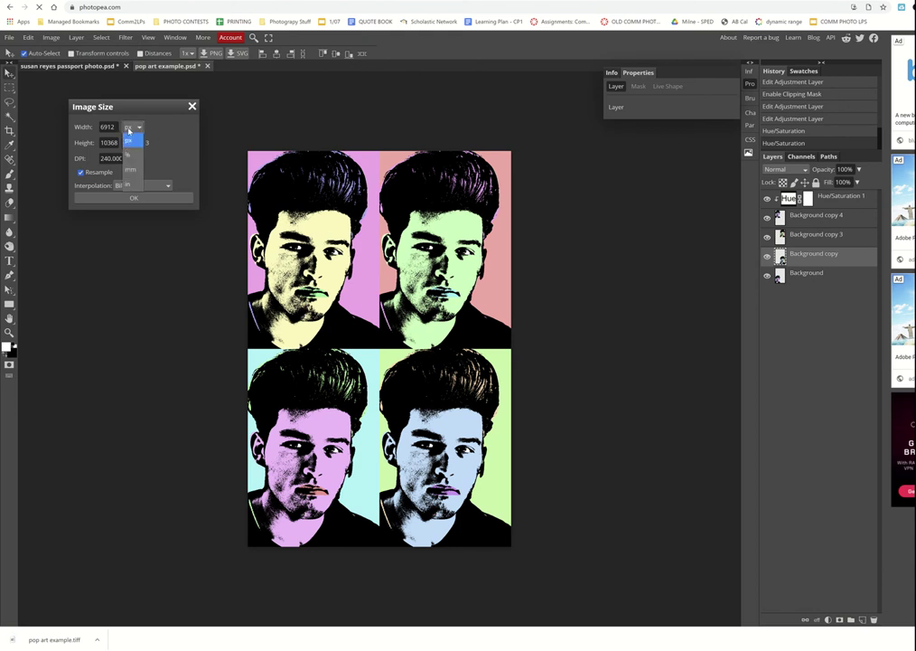
click(132, 158)
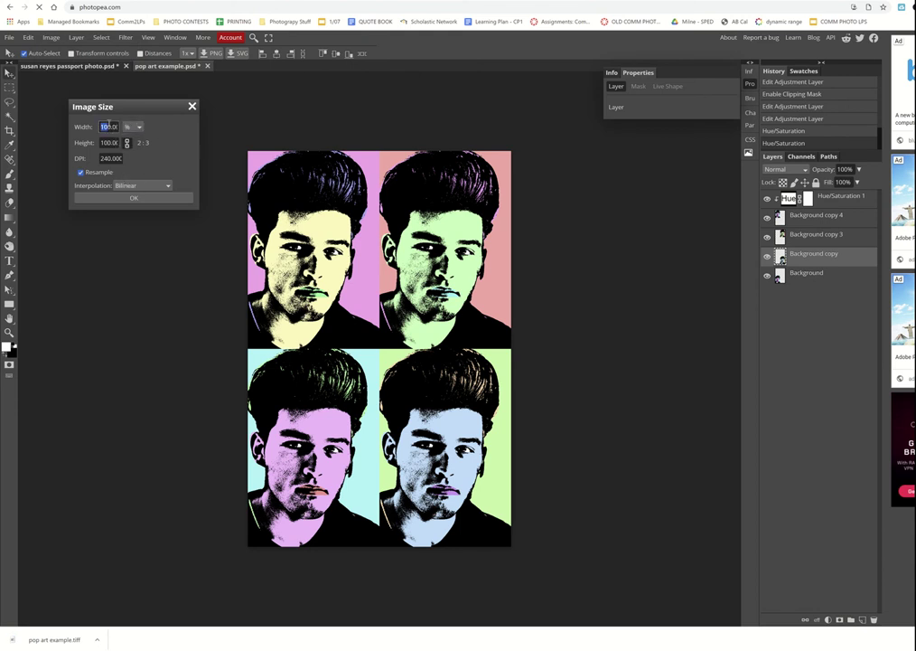
click(108, 126)
key(Tab)
click(143, 199)
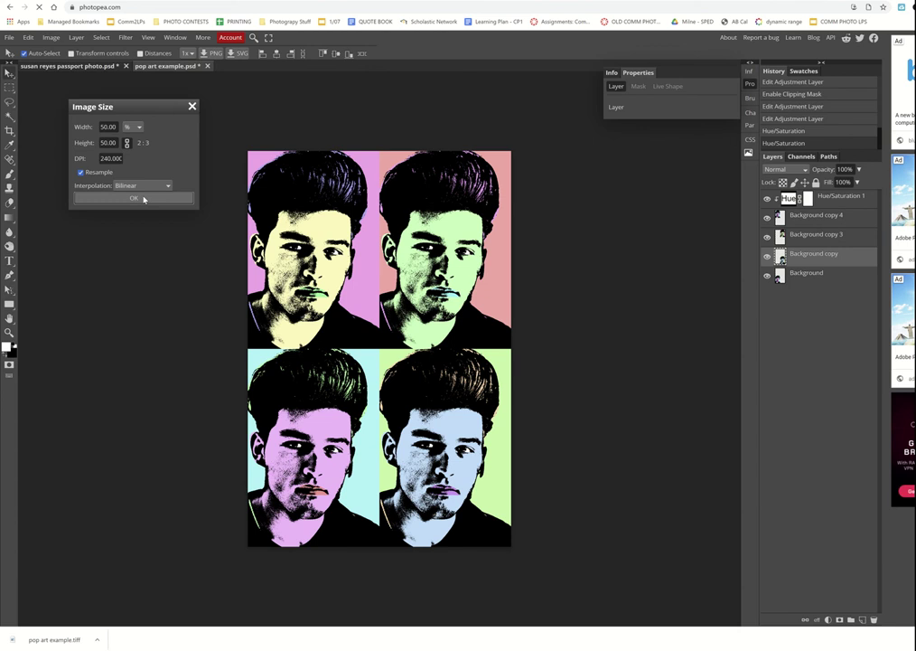
click(143, 198)
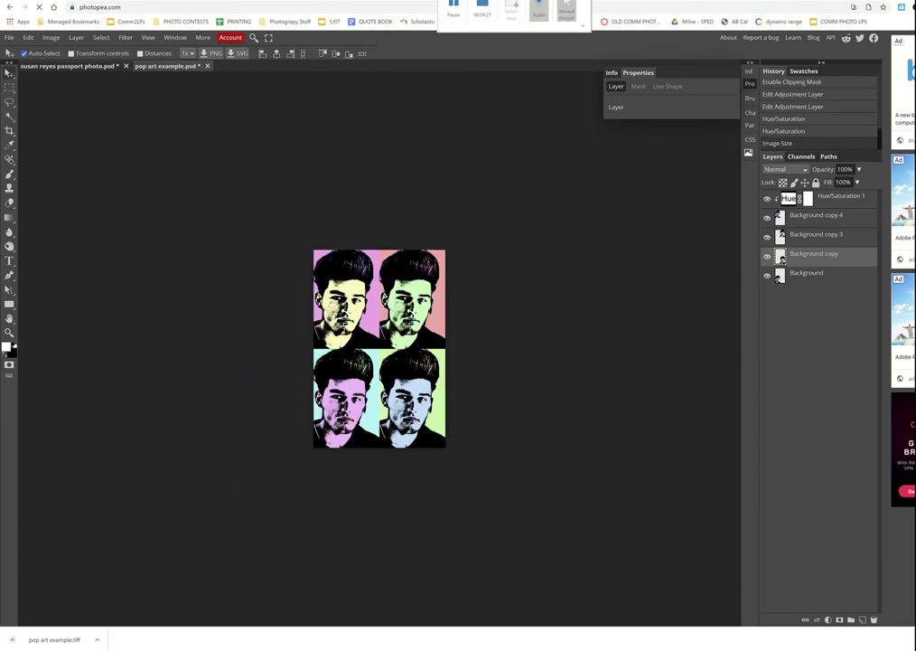